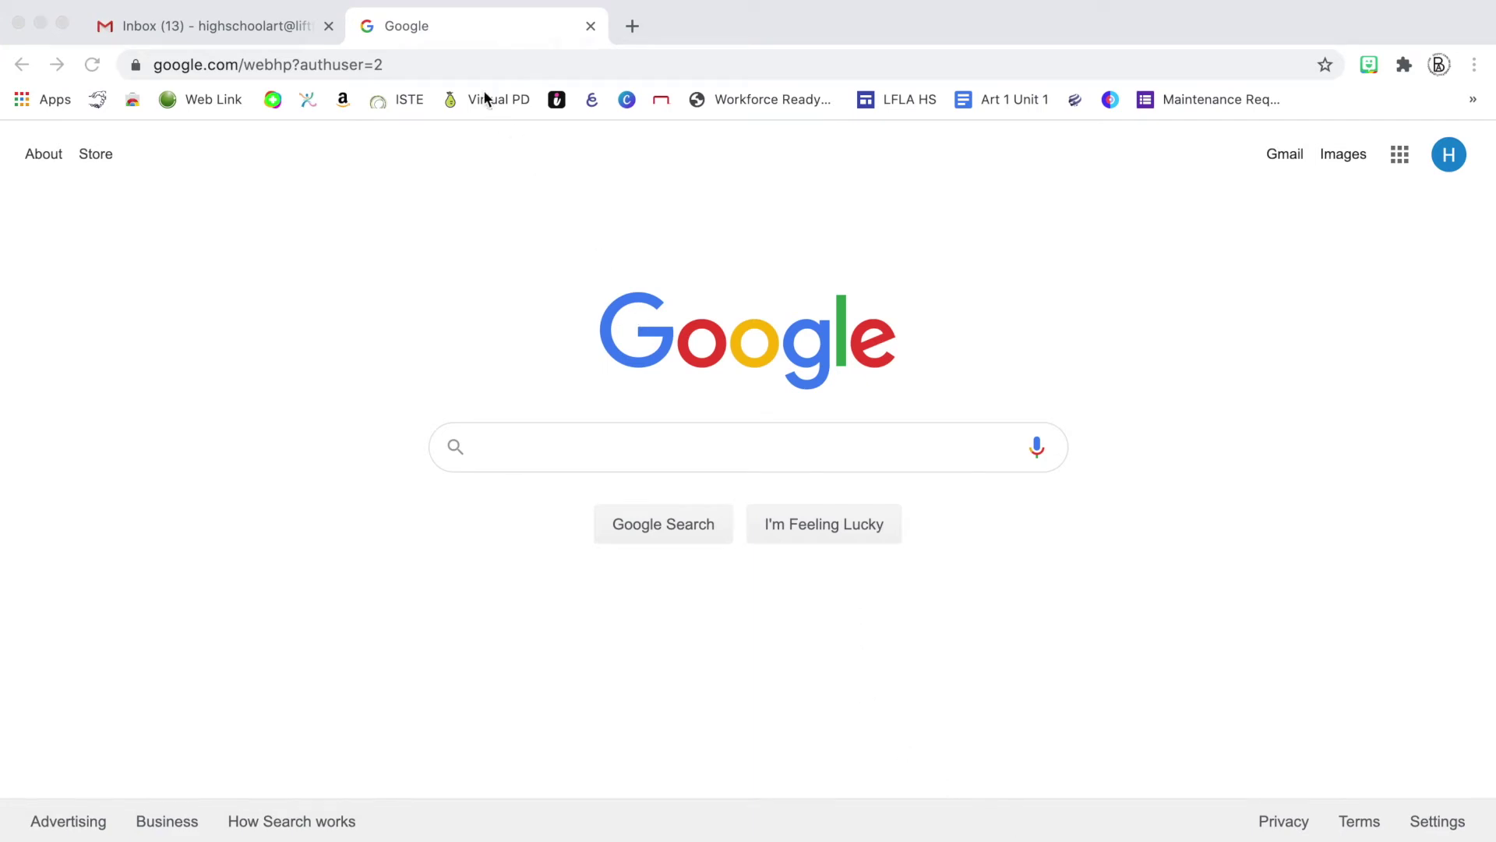
Step: Load the Pixlr X editor at pixlr.com/x in the current tab, then return to Gmail
click(452, 60)
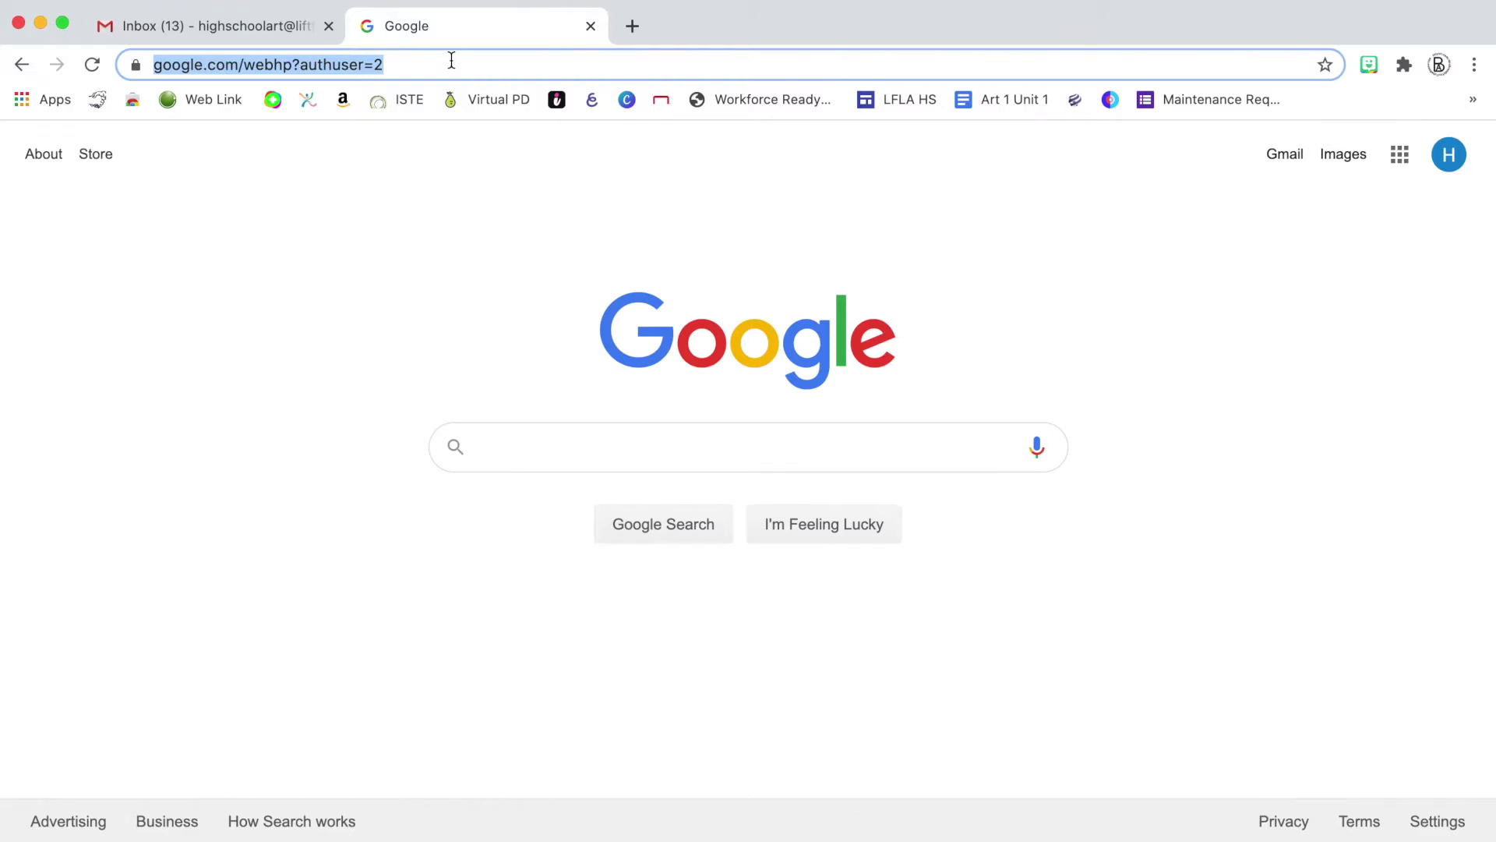
text(pixl)
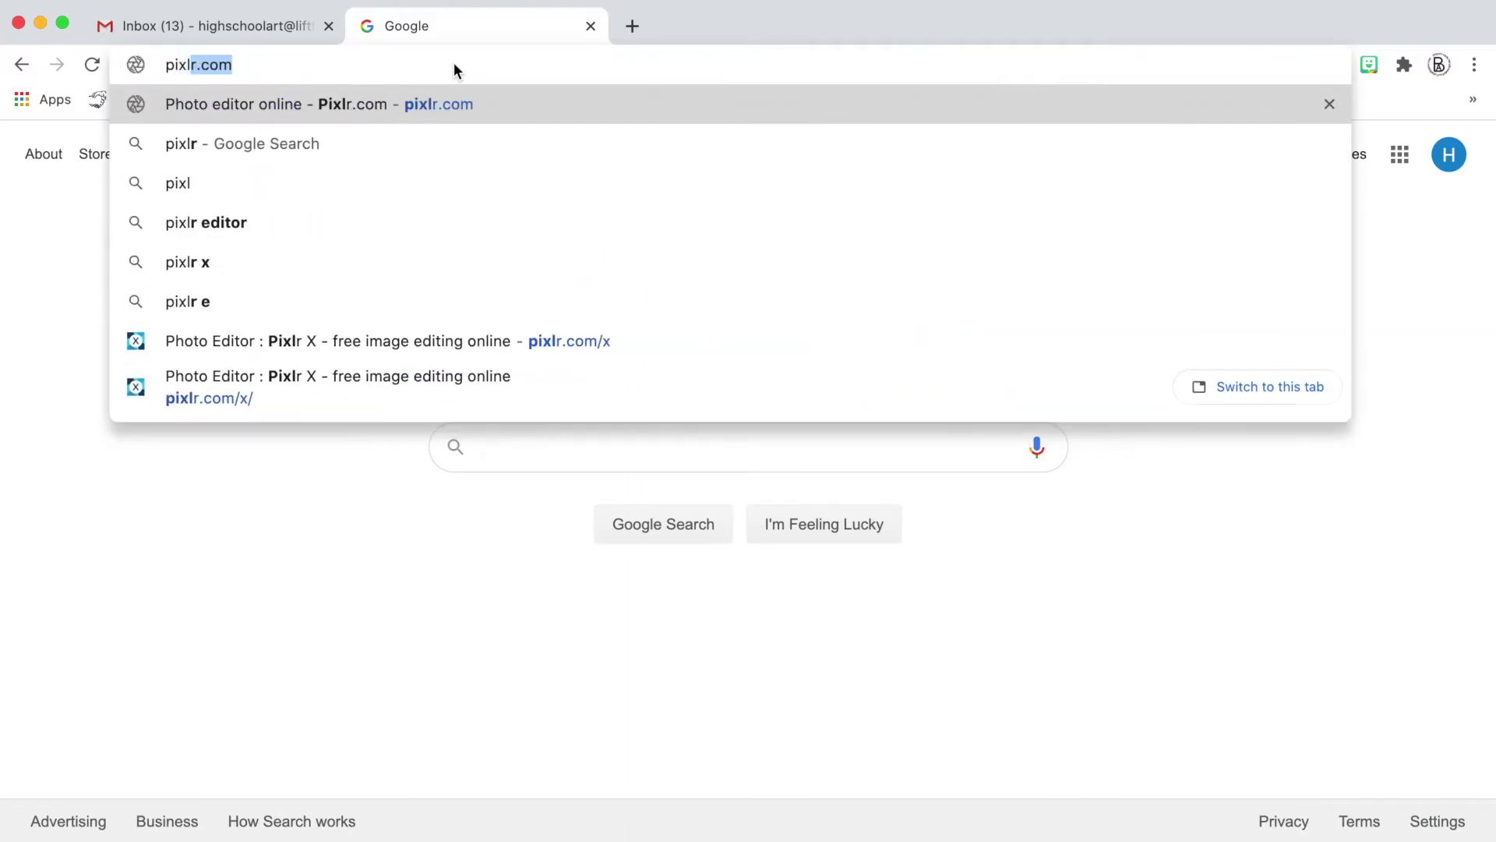
text(r.com/x)
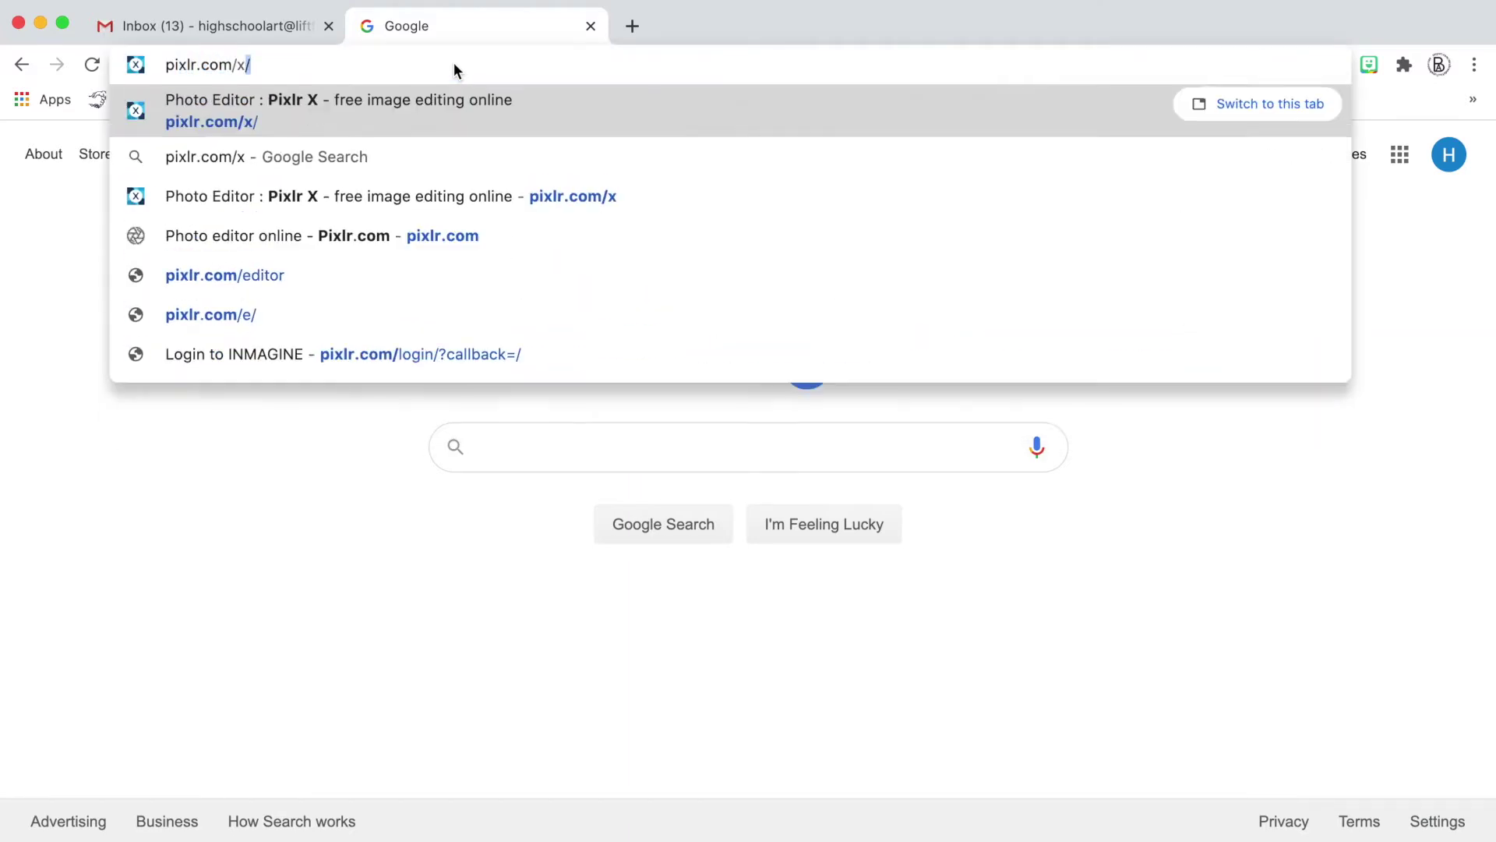
key(Return)
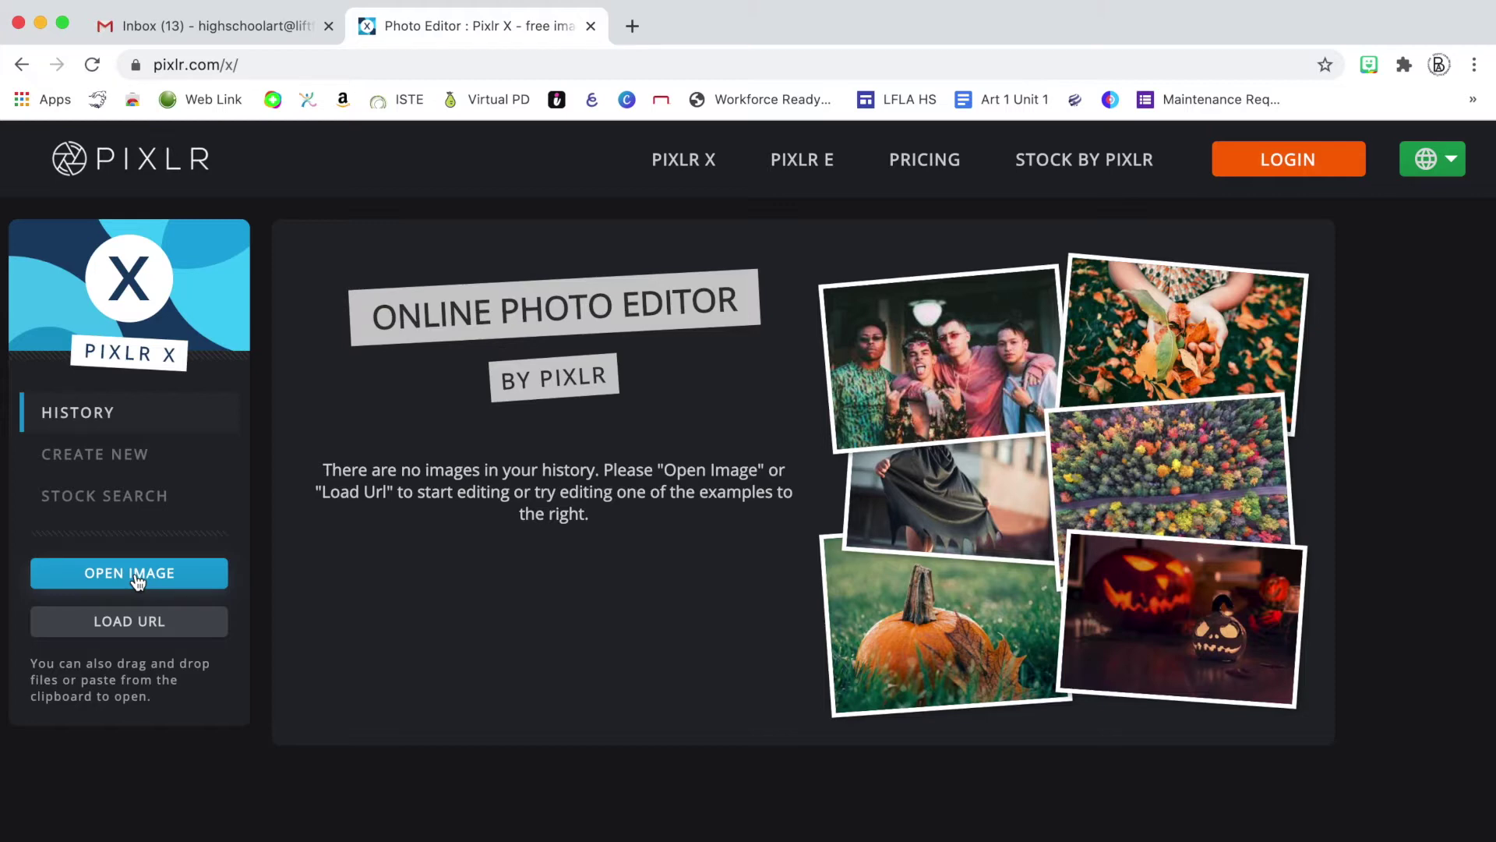
click(193, 25)
Step: Open the 'photo of GG' email and download its IMG_2165.JPG attachment
click(704, 279)
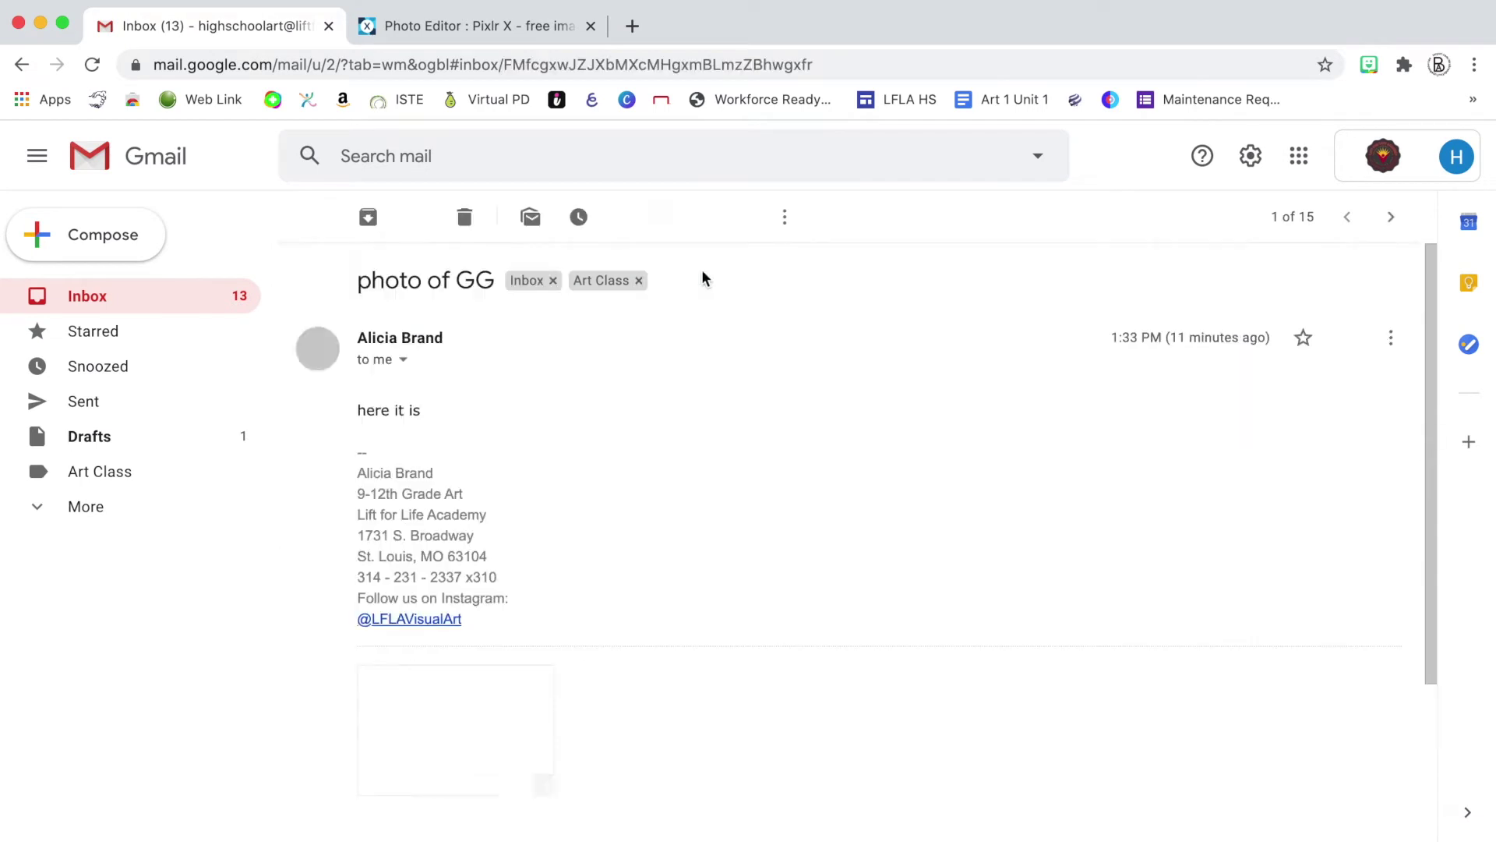
mouse_move(425, 756)
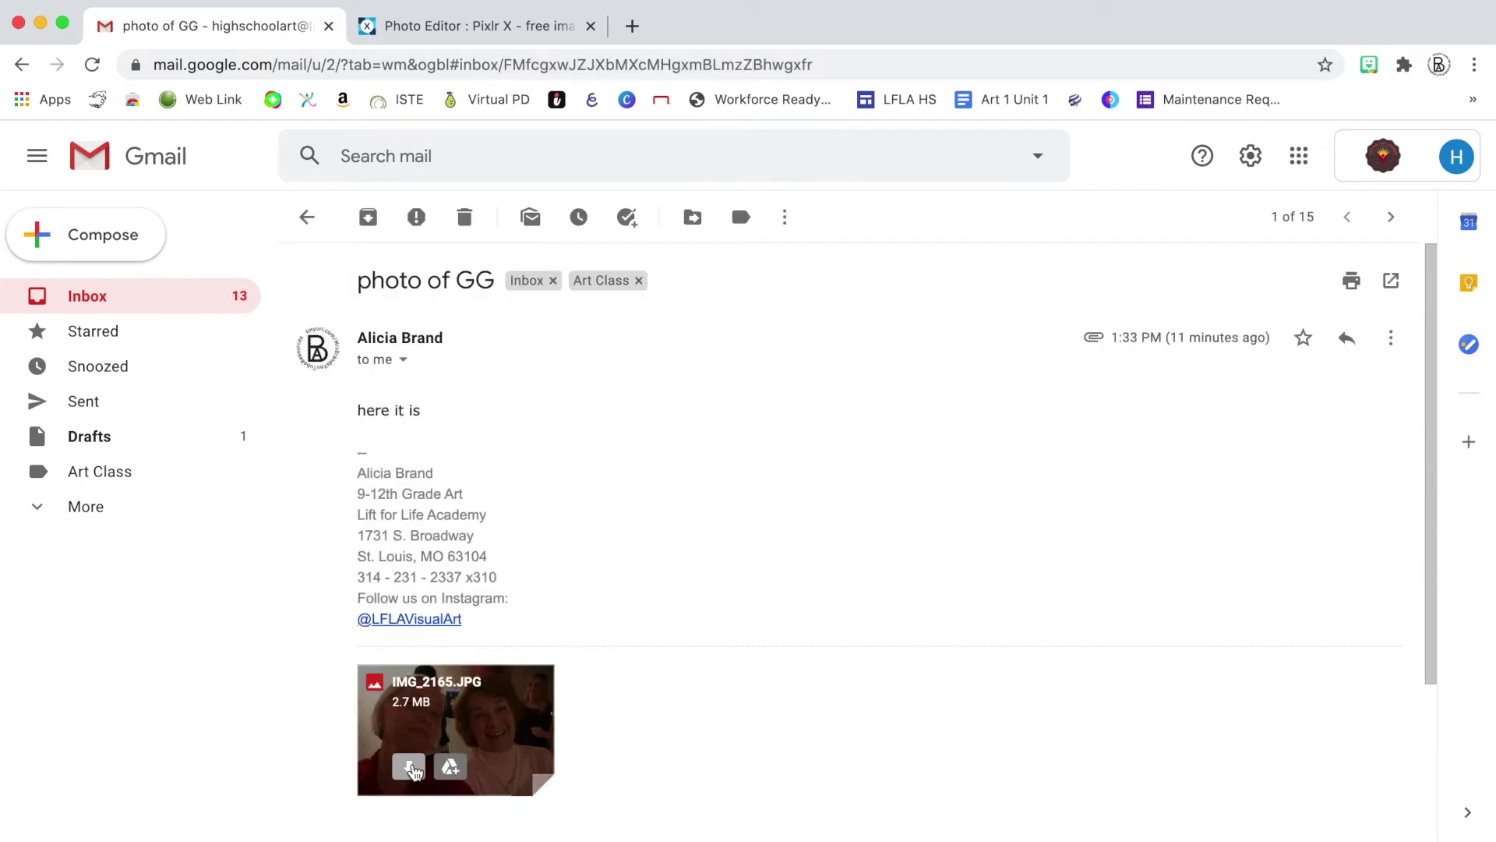
click(410, 767)
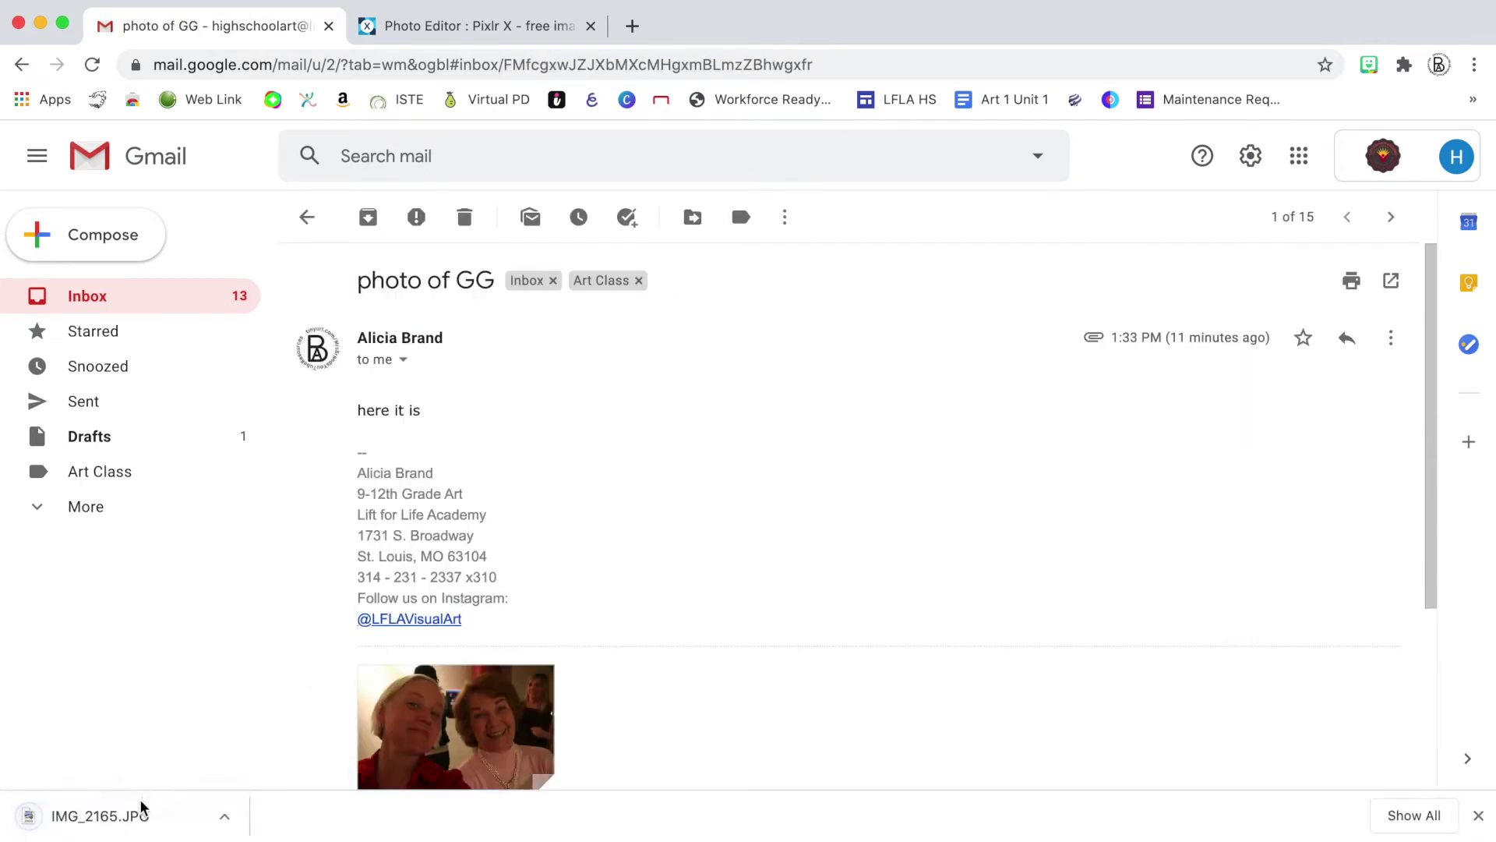
click(417, 27)
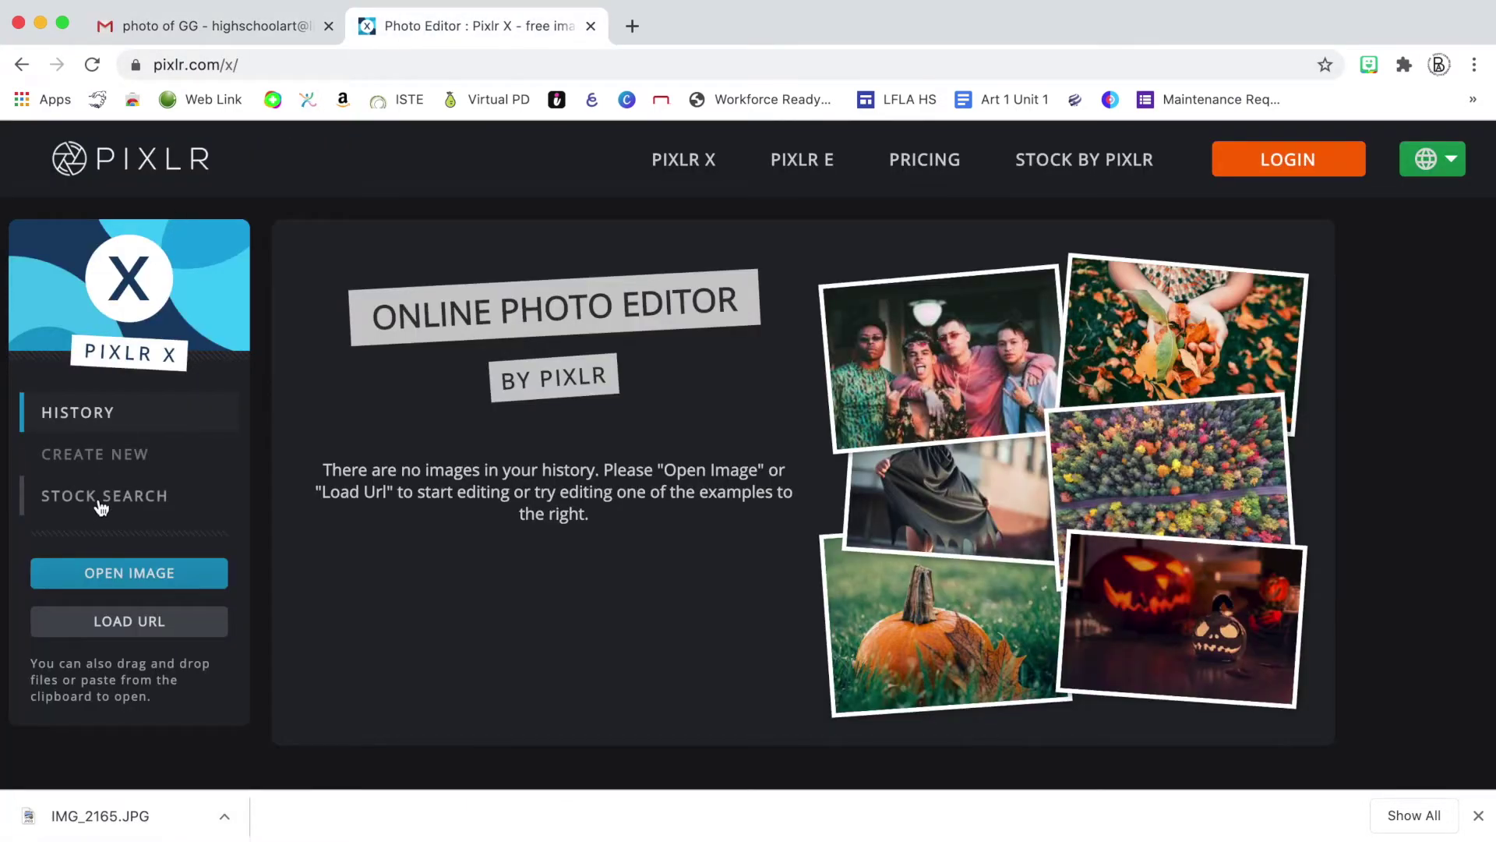
click(185, 32)
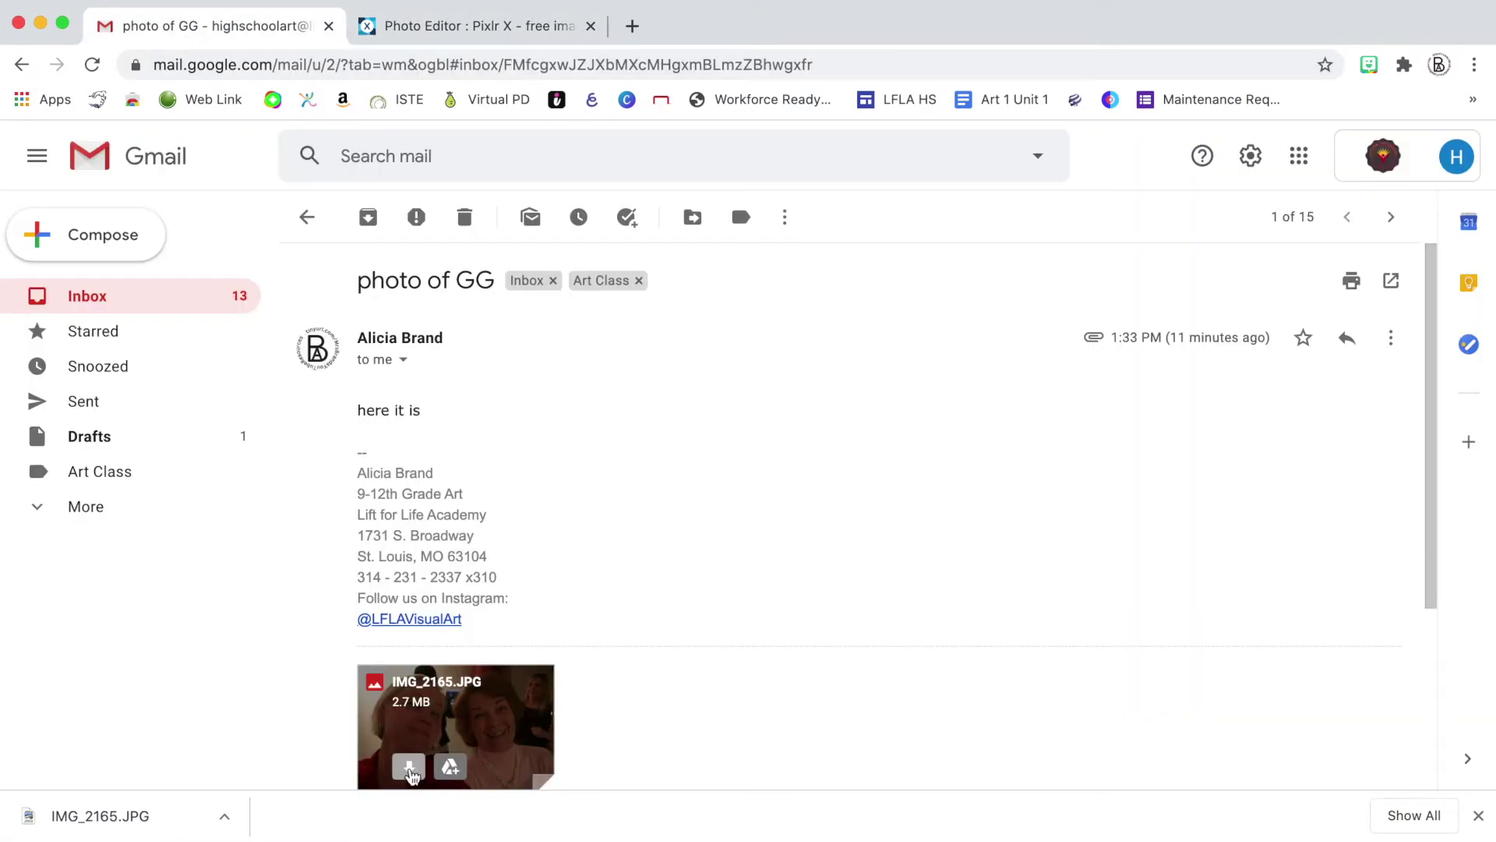
scroll(411, 772, down, 1)
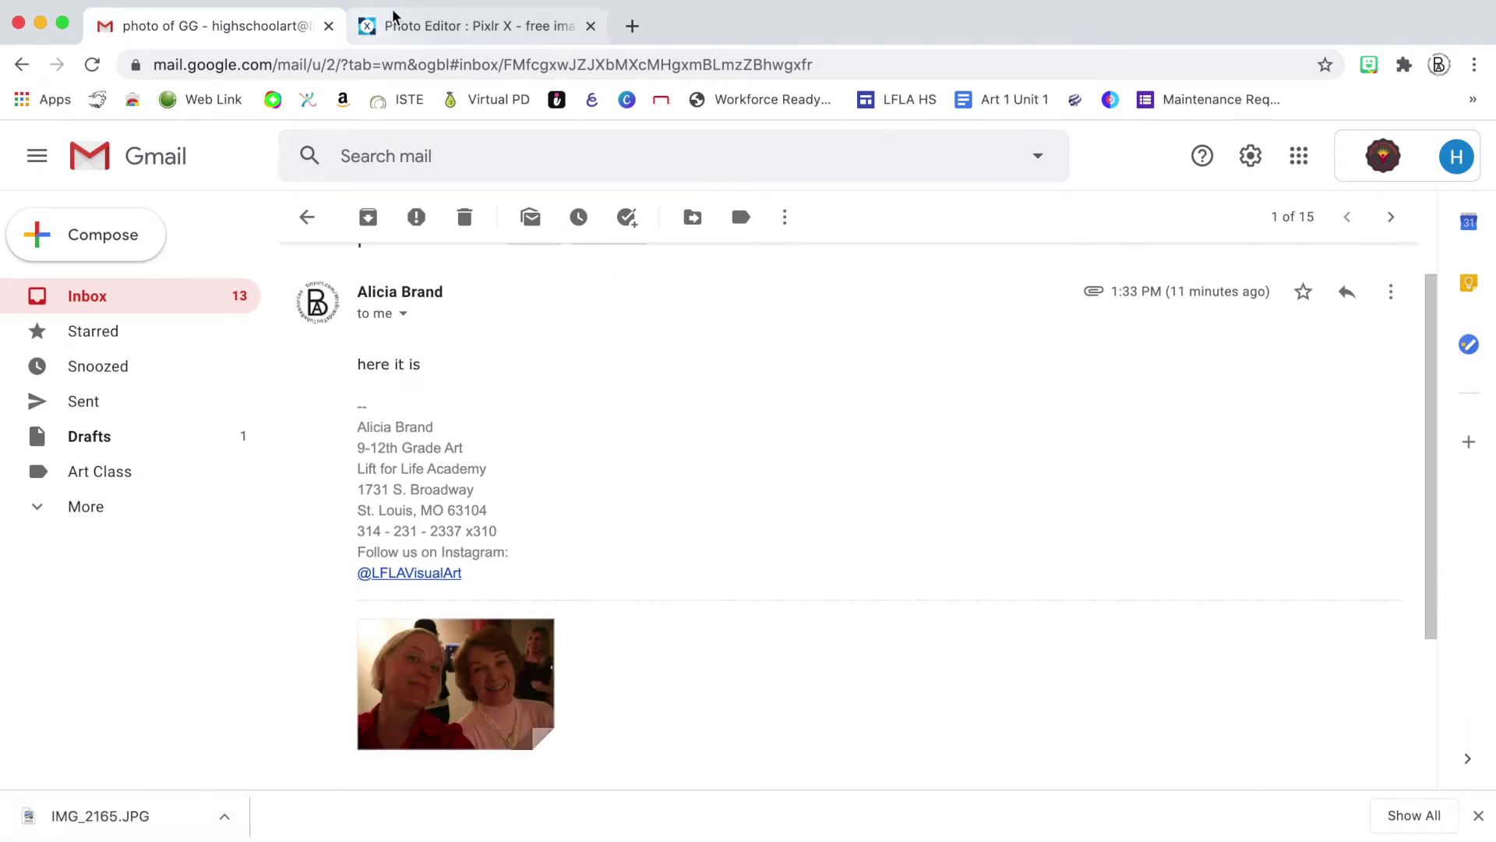
click(414, 24)
Step: Open IMG_2165.JPG from the Downloads folder in Pixlr X
click(123, 572)
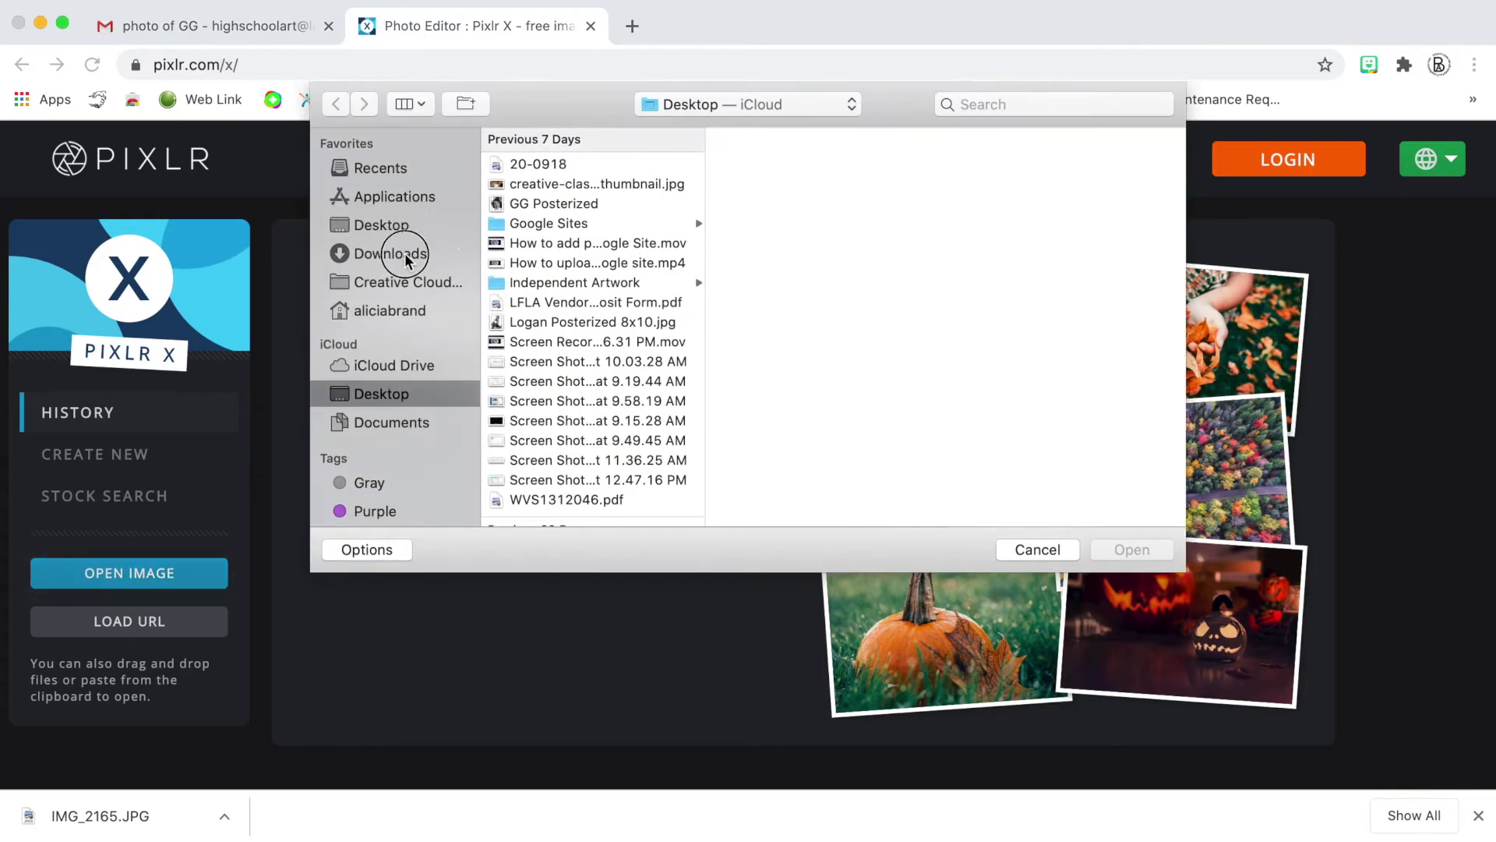
click(389, 251)
click(540, 165)
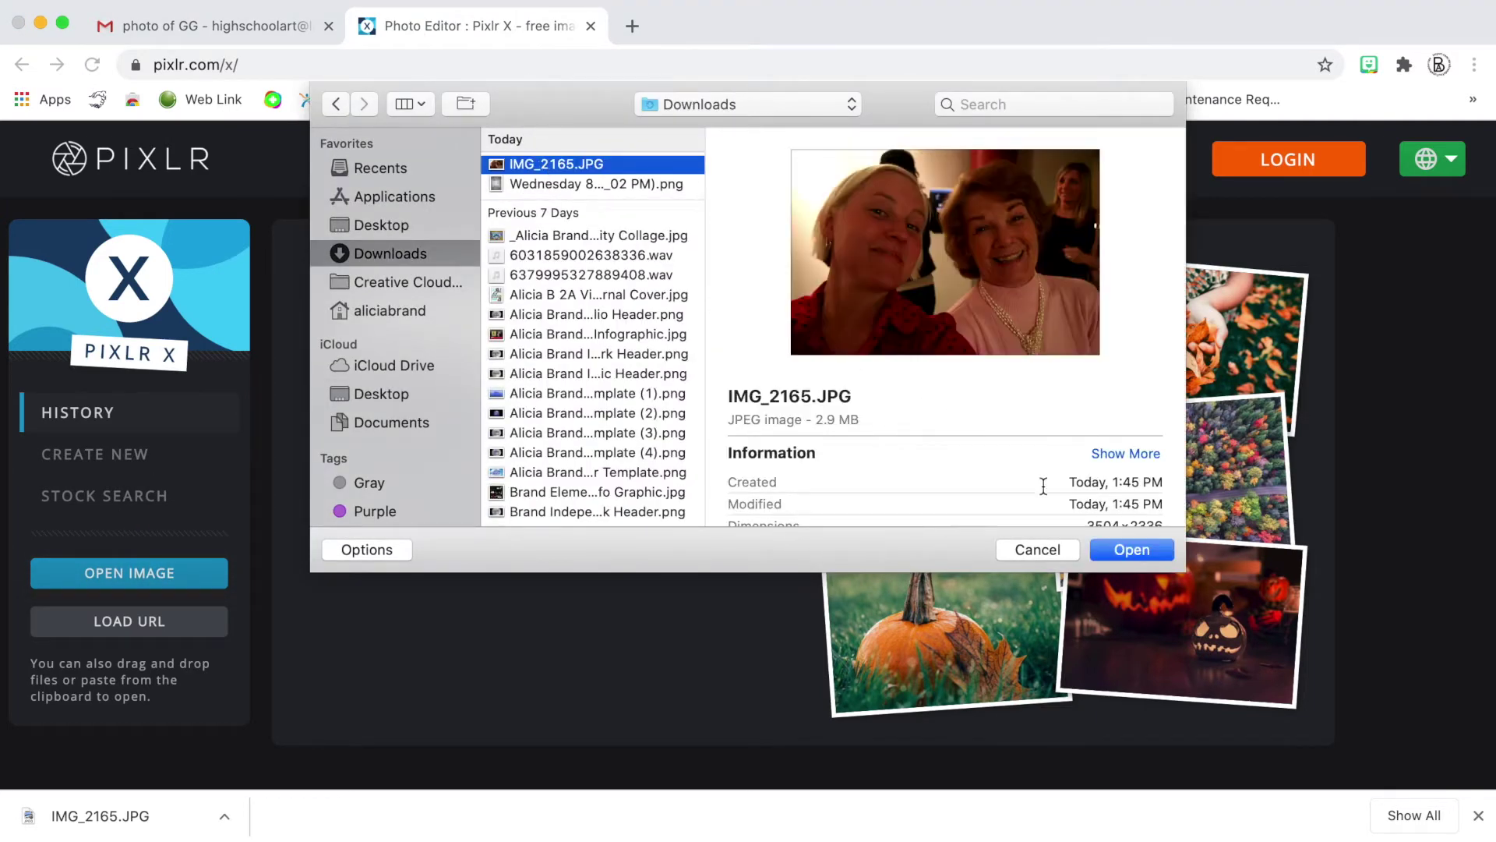
click(1130, 550)
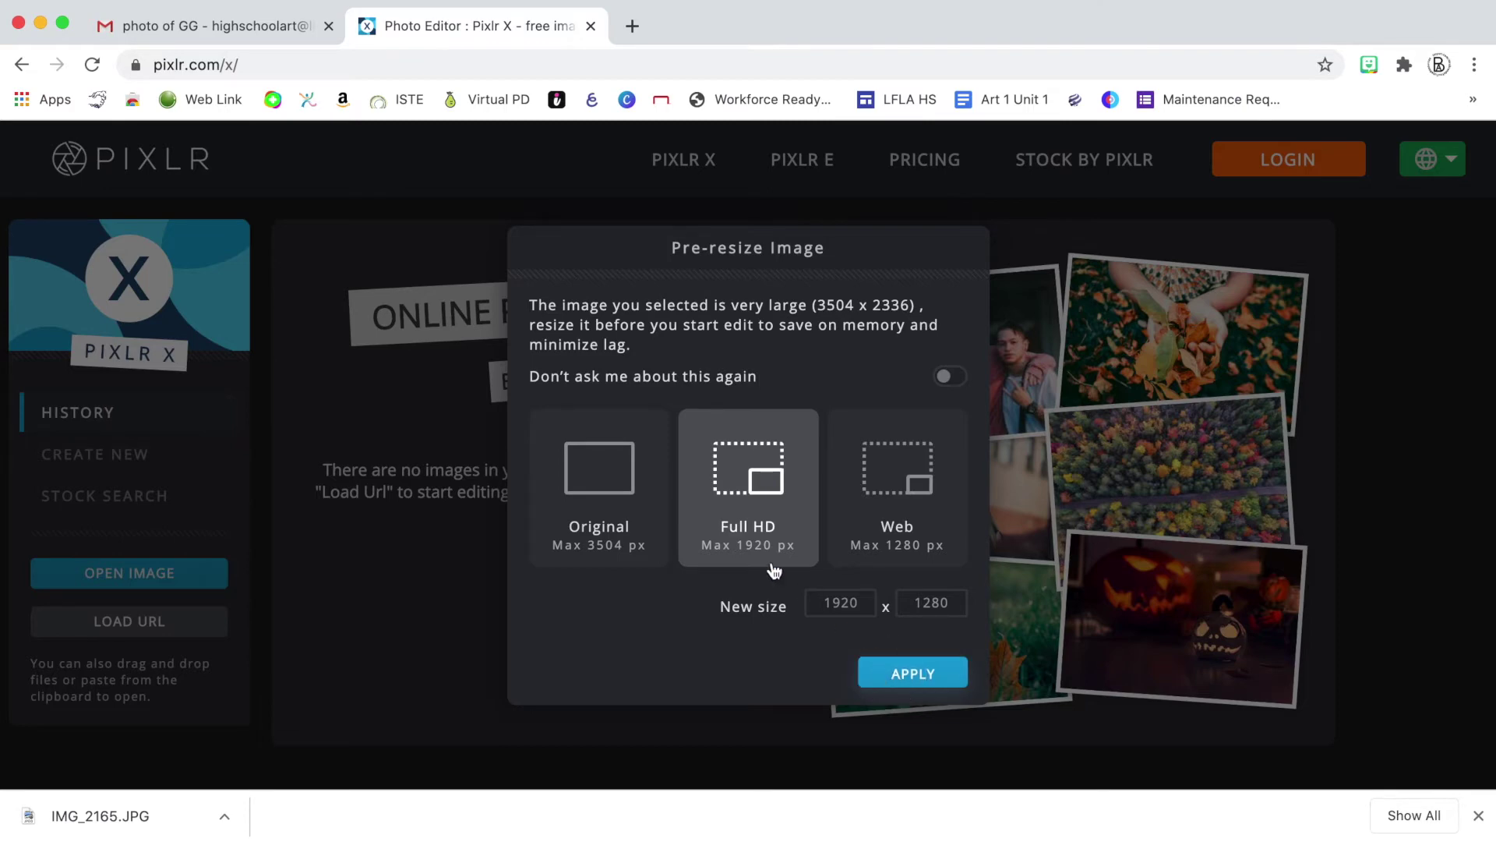
Step: Accept the Full HD pre-resize so the photo opens at 1920 x 1280
click(917, 669)
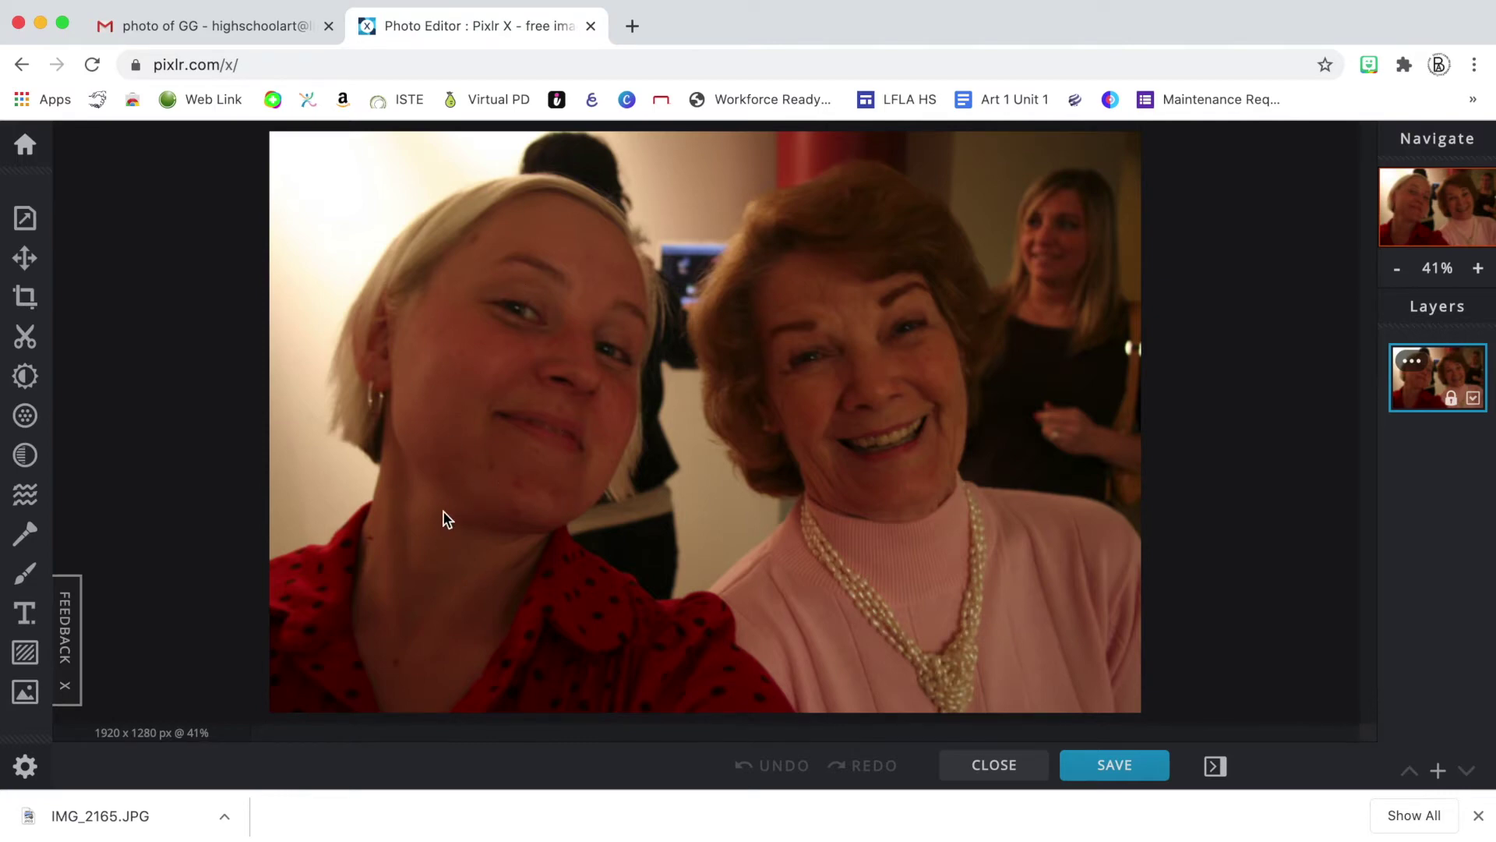
click(34, 301)
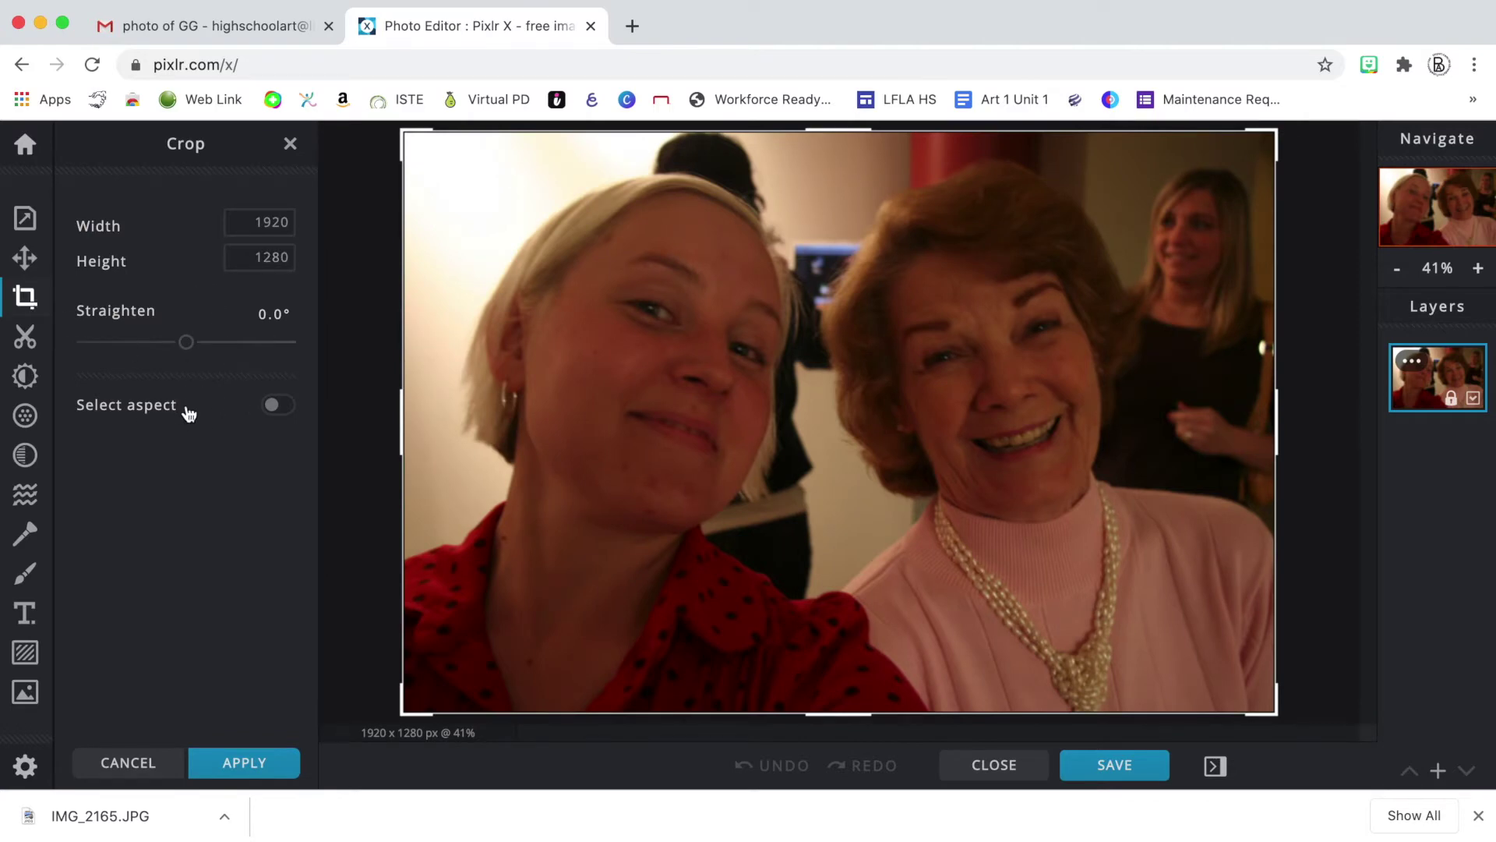
Step: Crop to a 1:1 square of 814 x 814 framed around the grandmother's face
click(270, 406)
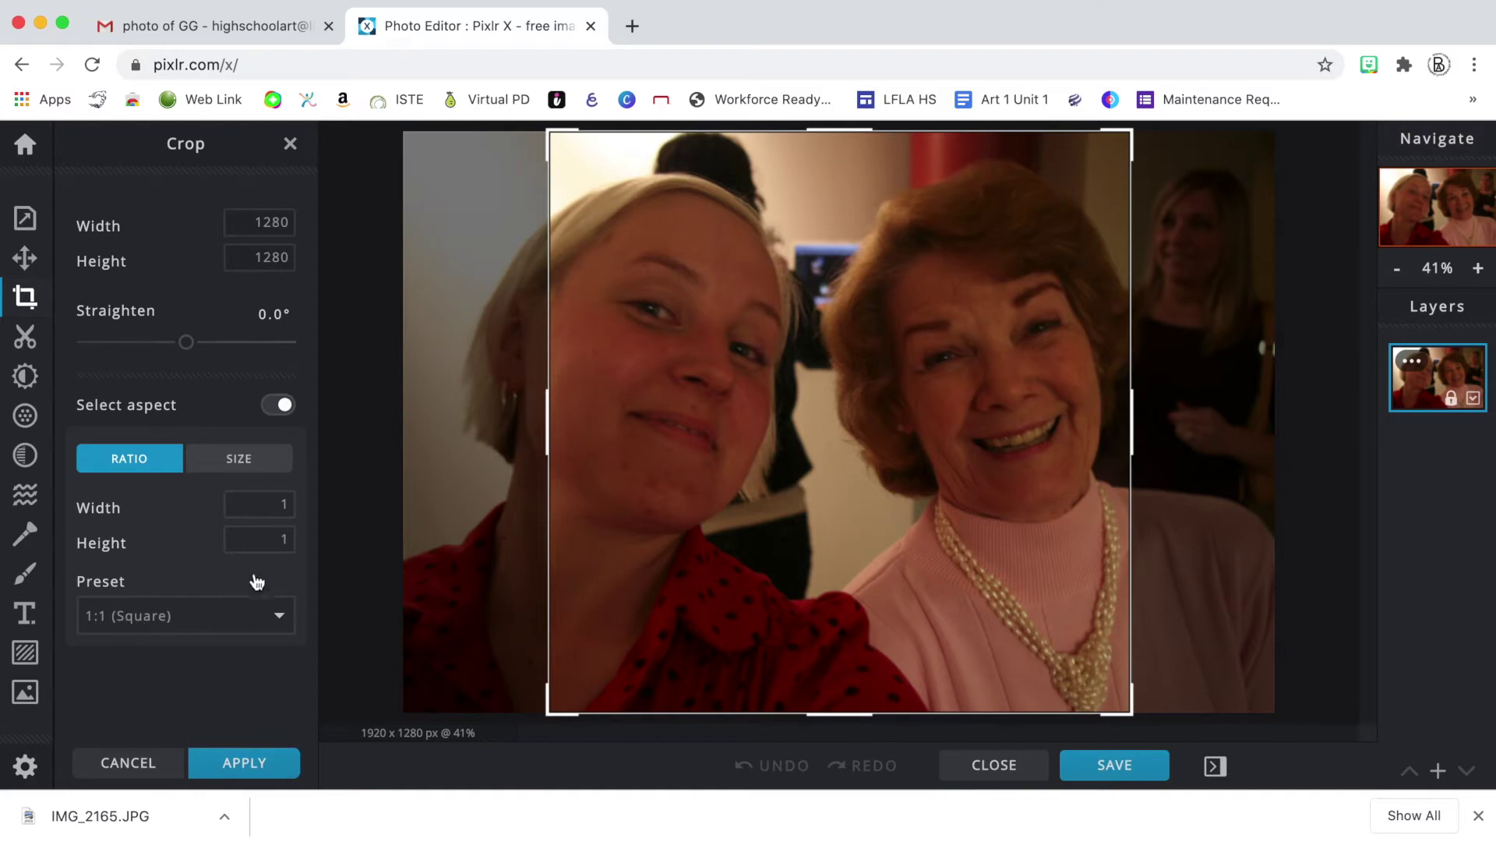
drag(768, 475, 883, 517)
drag(683, 712, 758, 563)
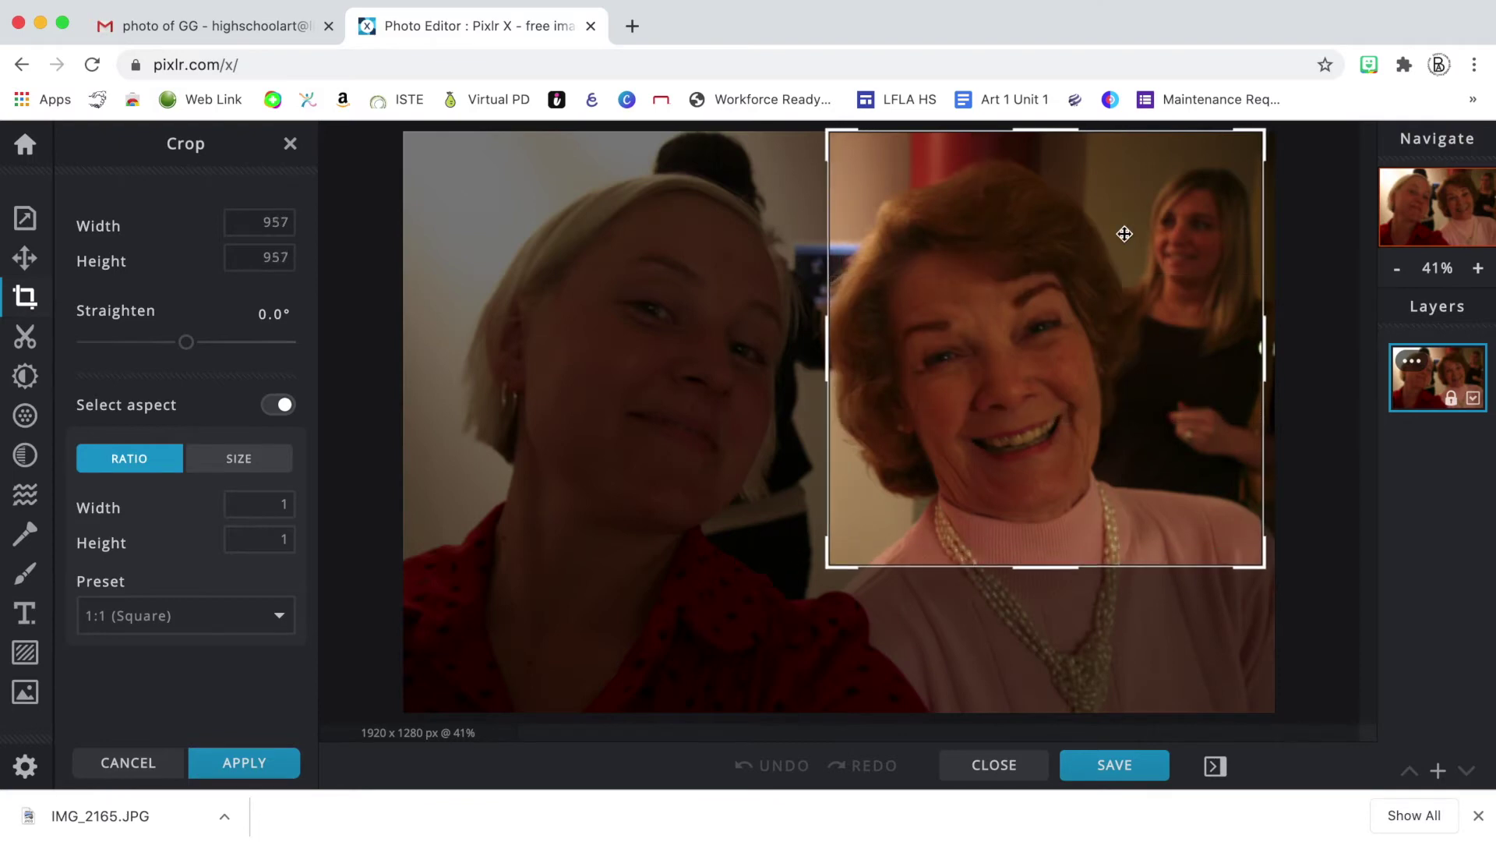
drag(1259, 133, 1192, 141)
drag(1062, 348, 1038, 315)
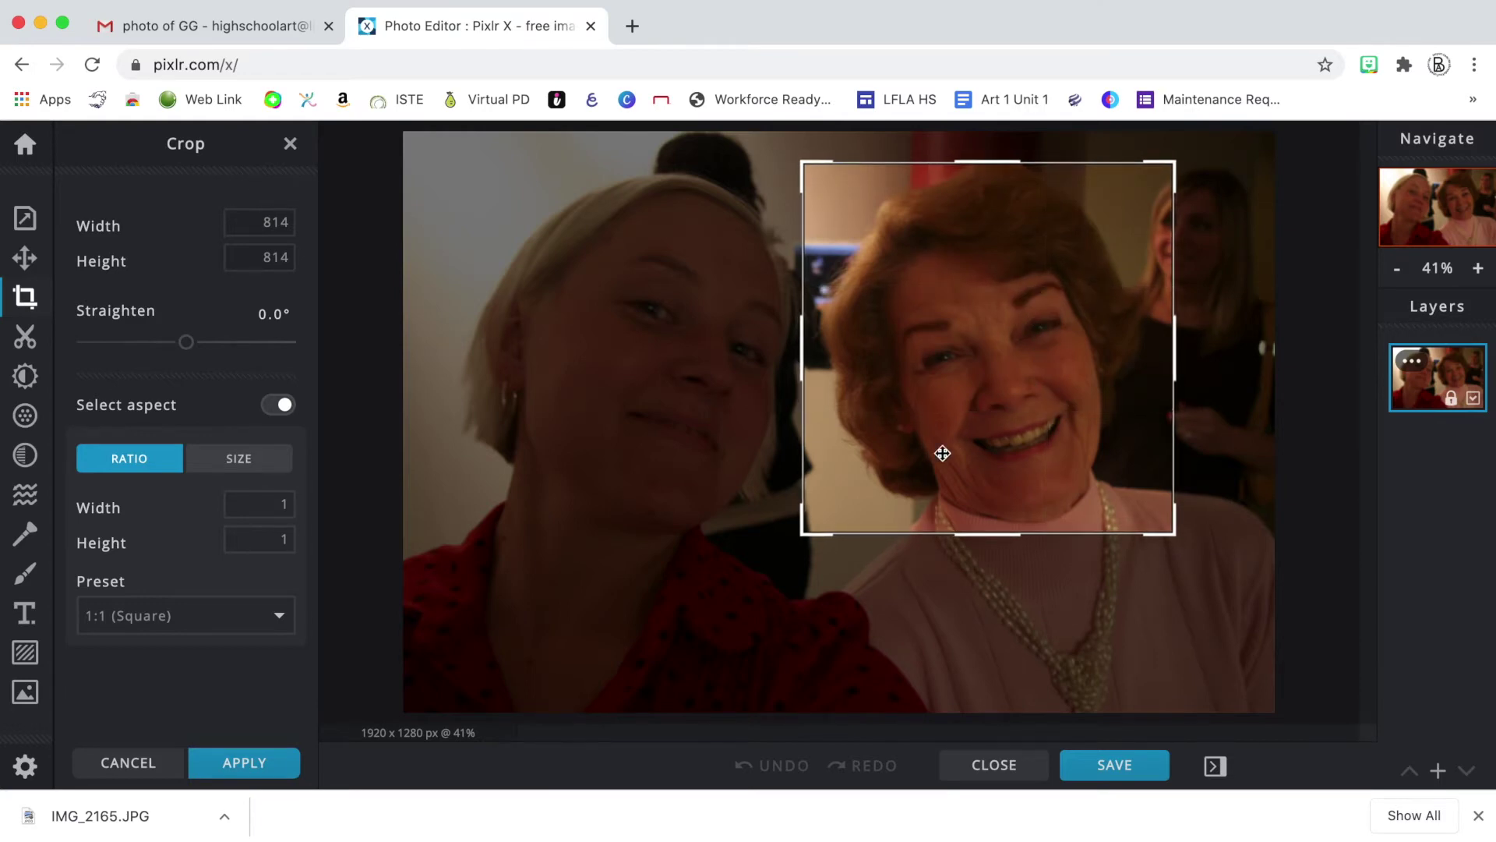
drag(970, 464, 972, 459)
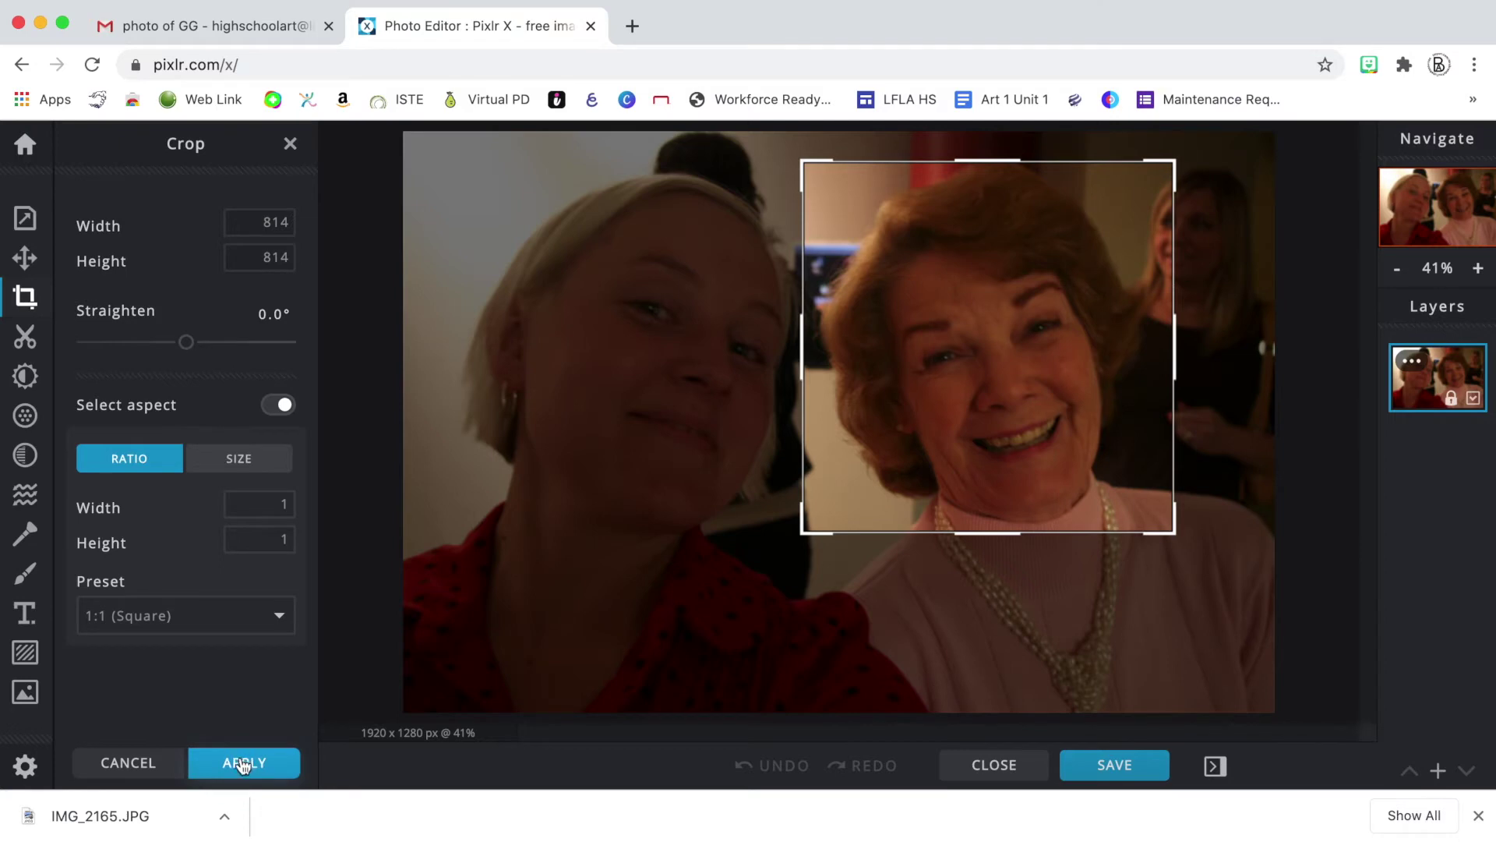
click(239, 762)
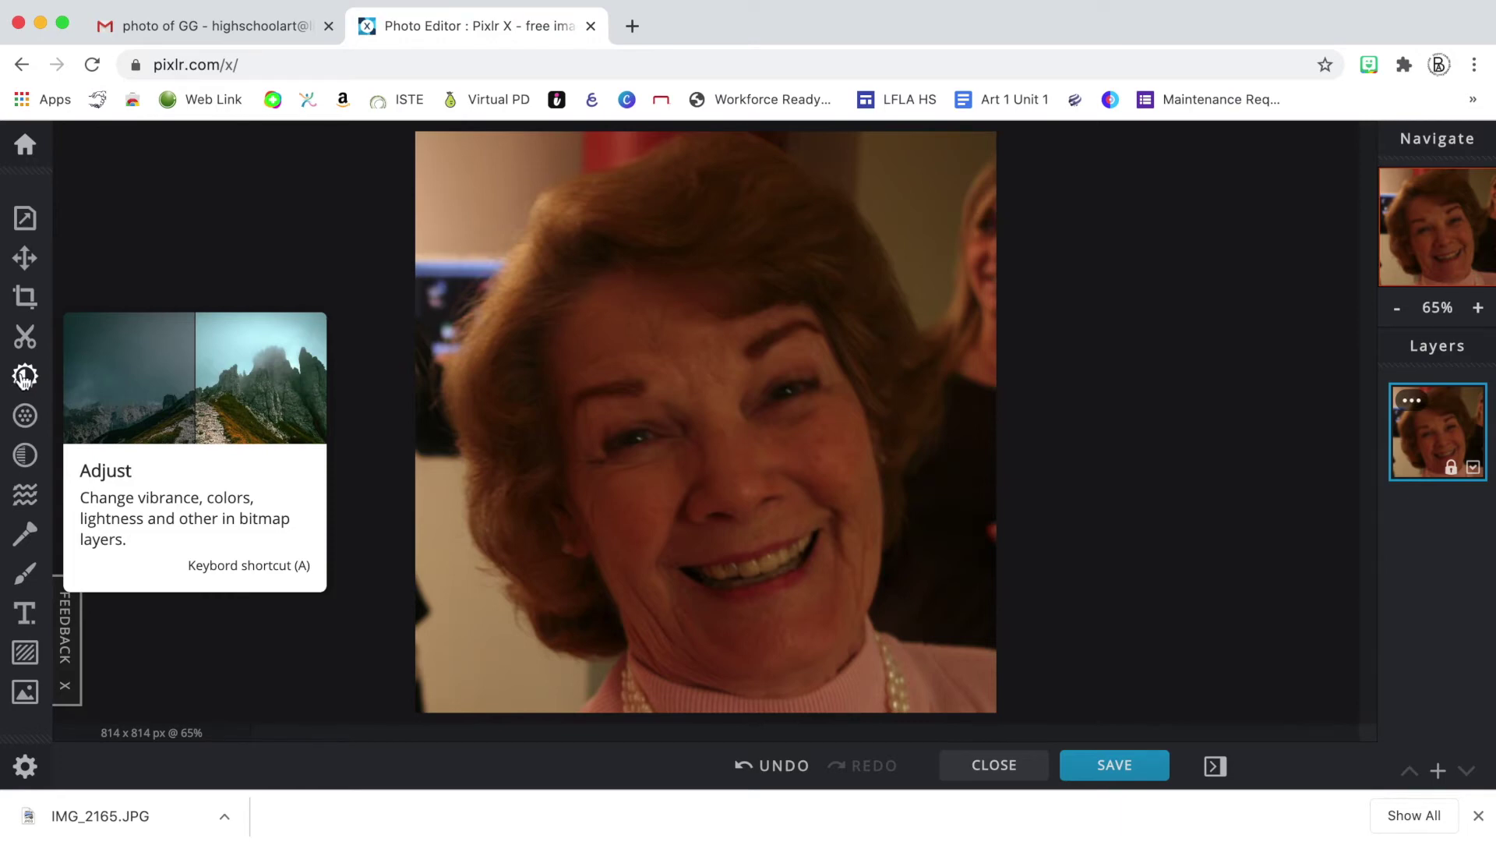
Step: Switch on the Black & white adjustment to make the square portrait grayscale
click(24, 378)
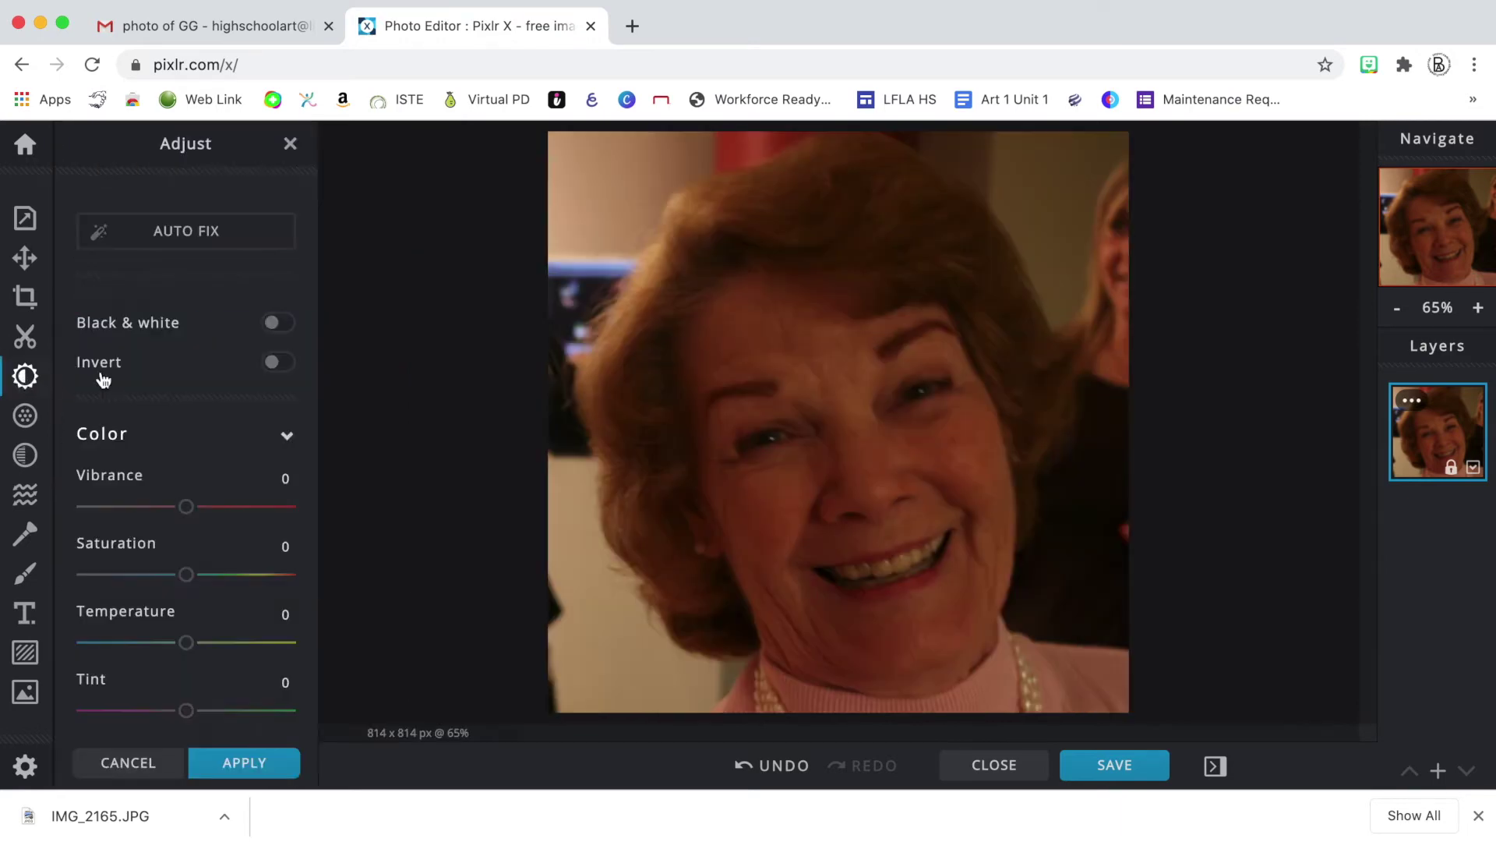
click(279, 324)
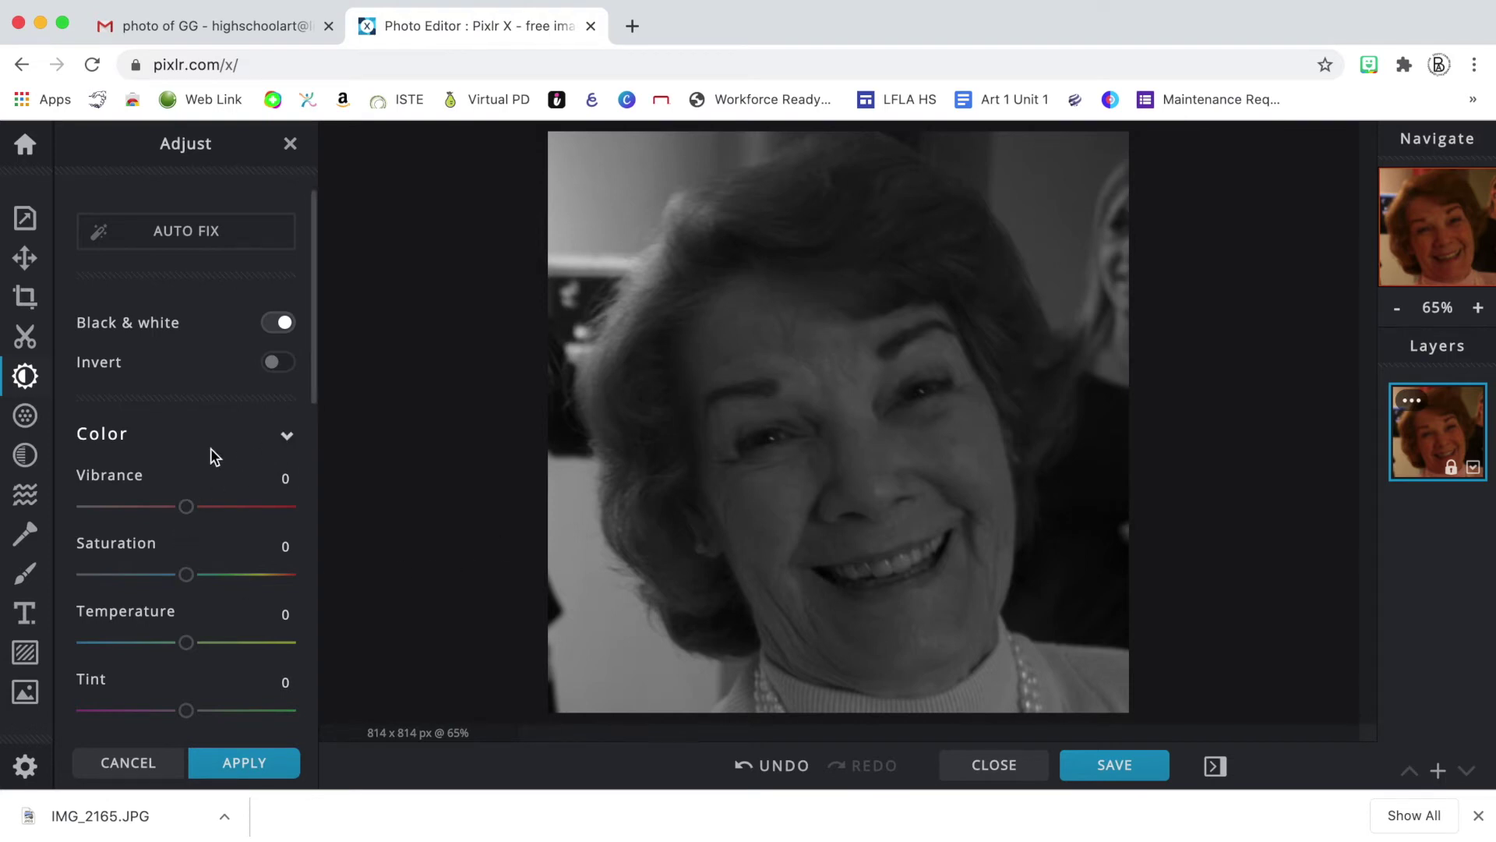
scroll(211, 450, down, 5)
Step: Set Brightness to 96 and Contrast to 24, then apply the adjustments
scroll(210, 452, down, 3)
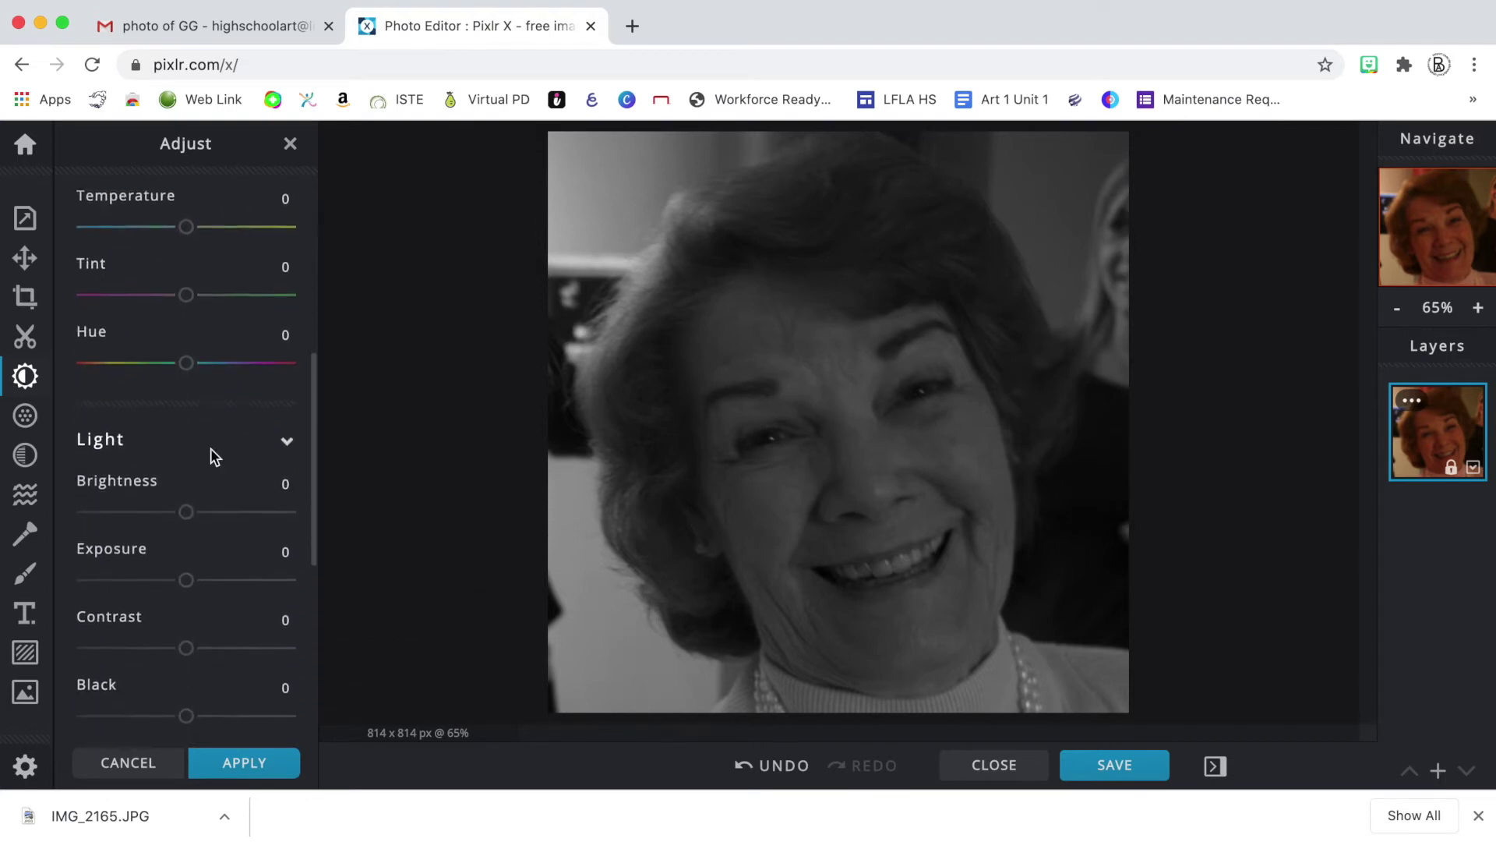
drag(186, 478, 289, 497)
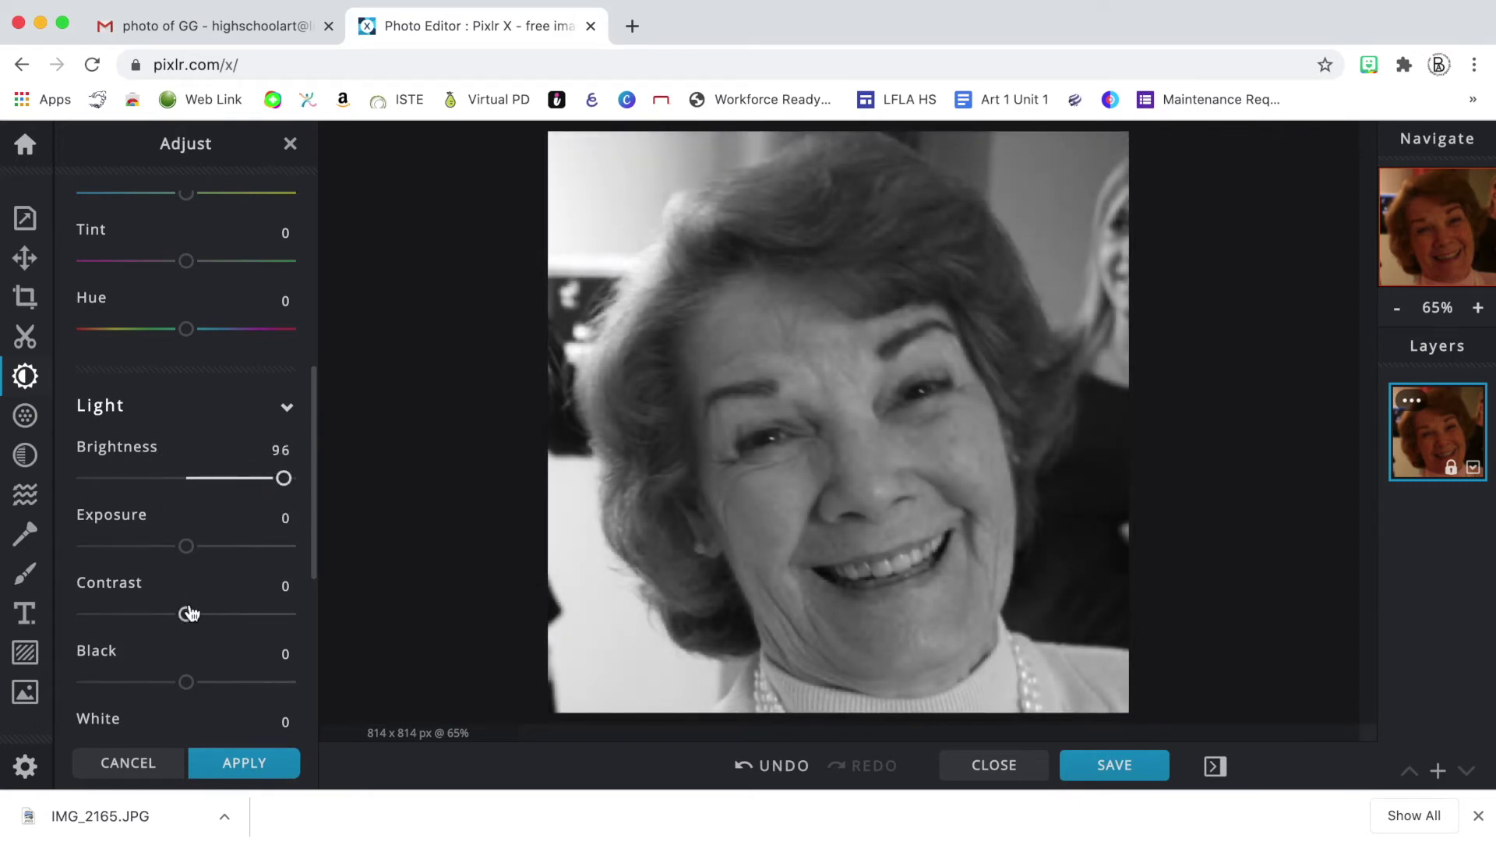
drag(186, 614, 222, 621)
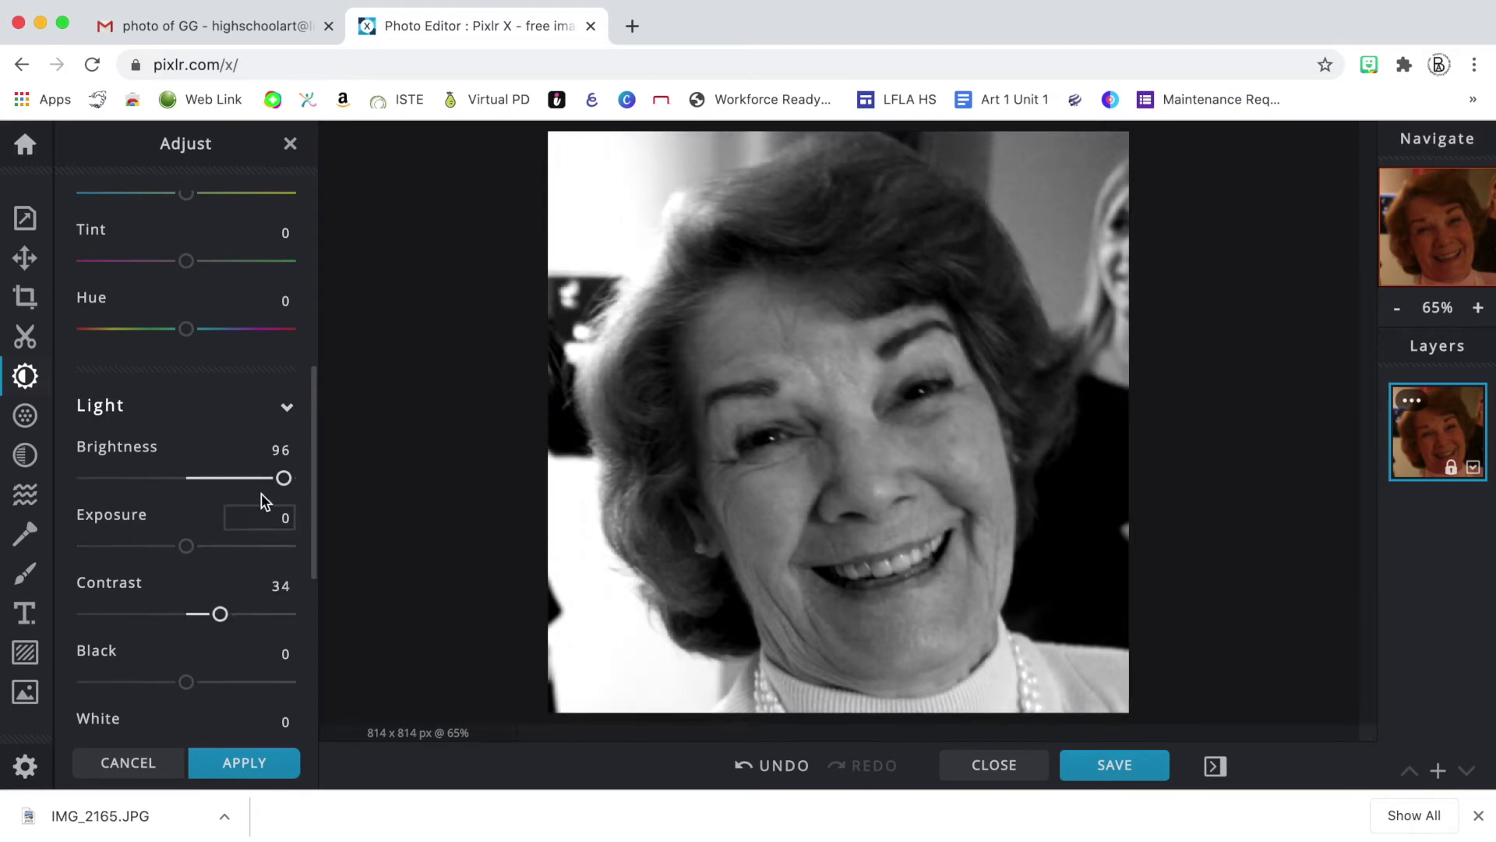
drag(282, 482, 281, 481)
drag(220, 615, 215, 622)
click(214, 622)
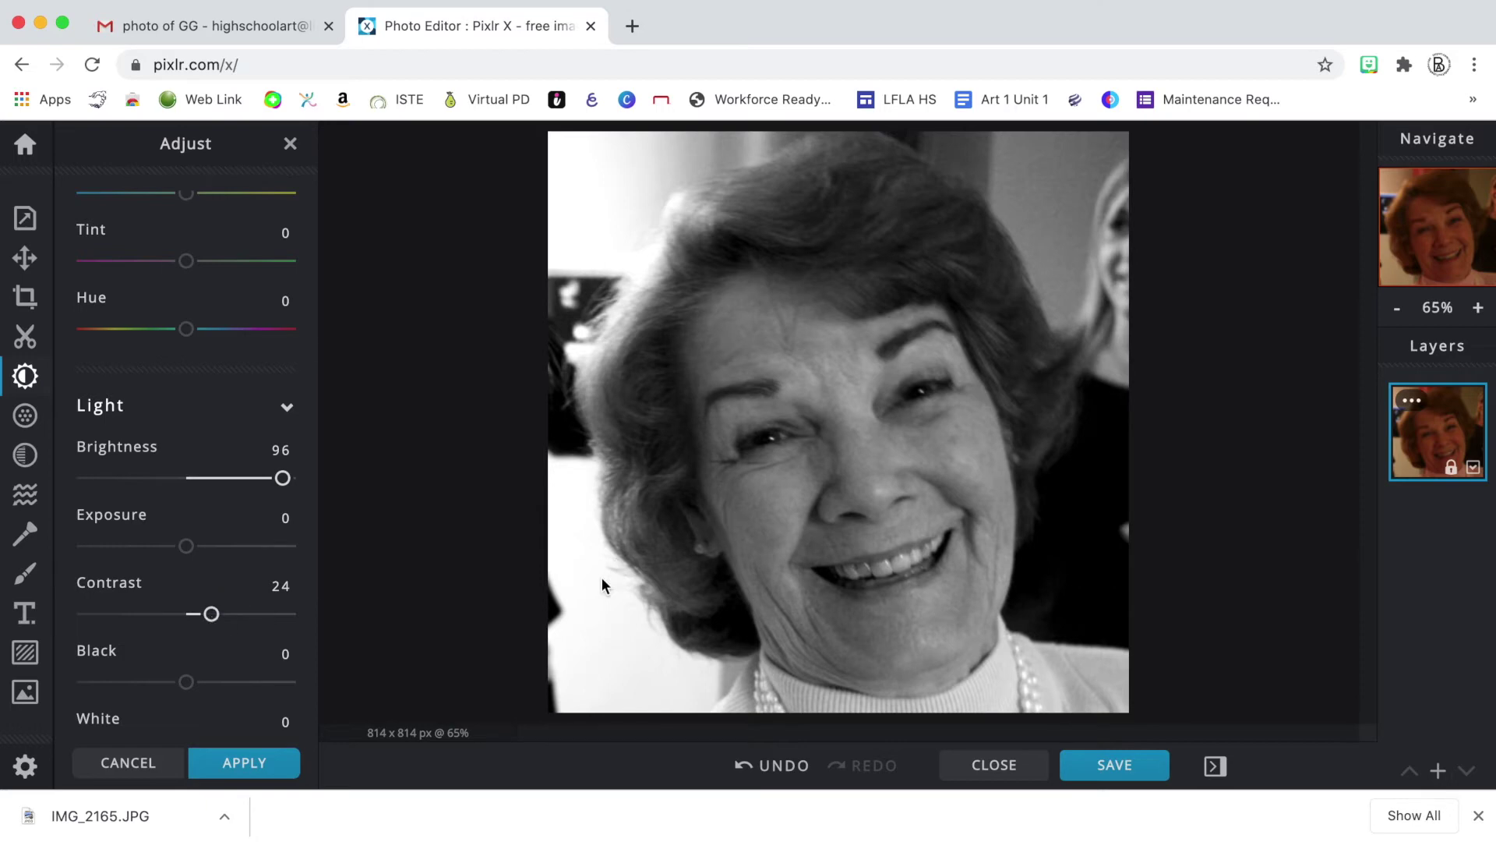
click(233, 768)
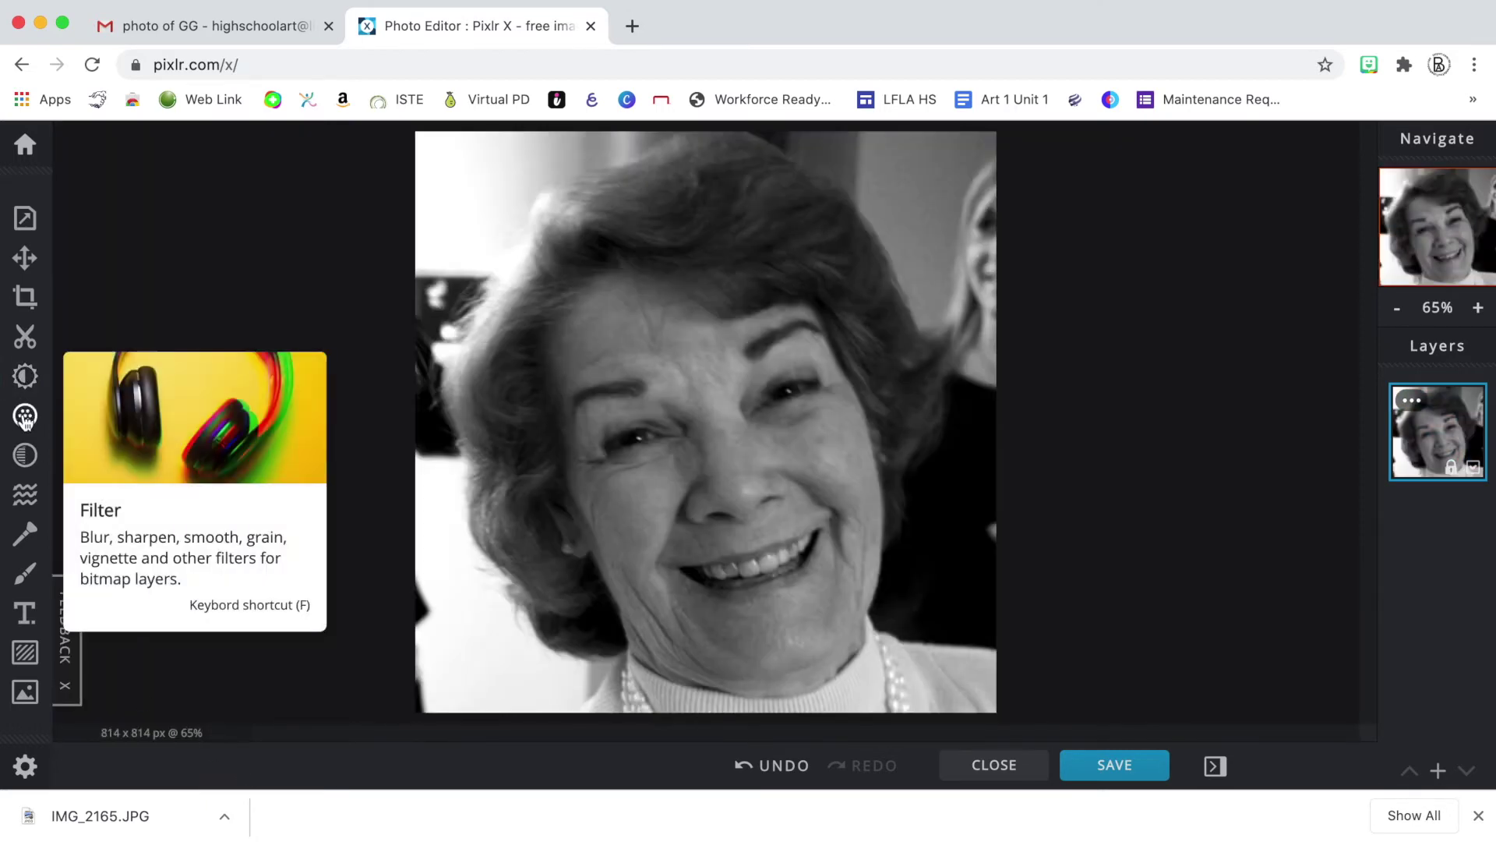
Step: Open the Filter panel and preview the Posterize slider at 4
click(26, 419)
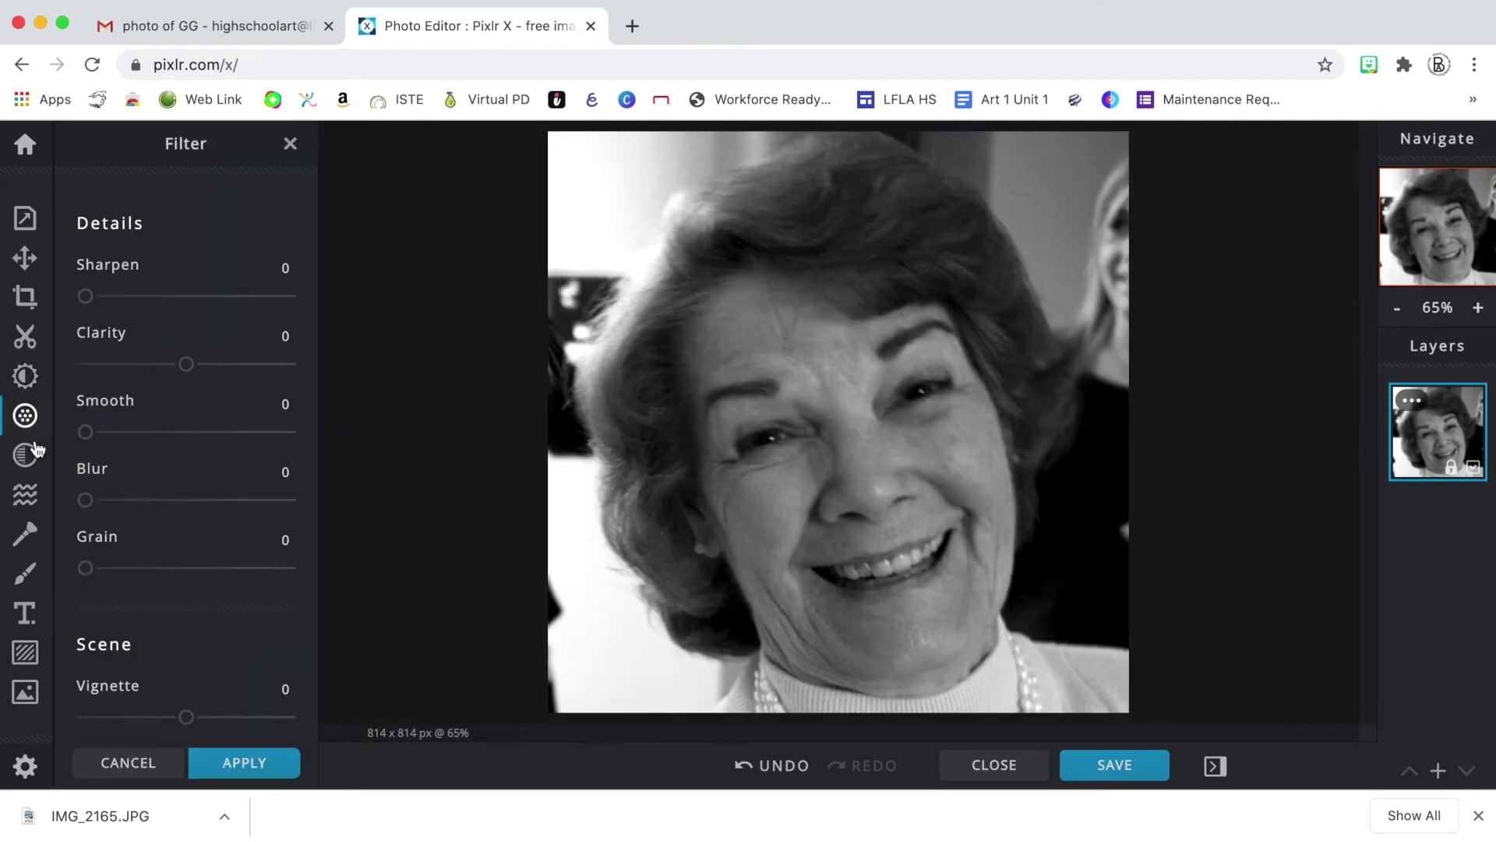
scroll(138, 601, down, 5)
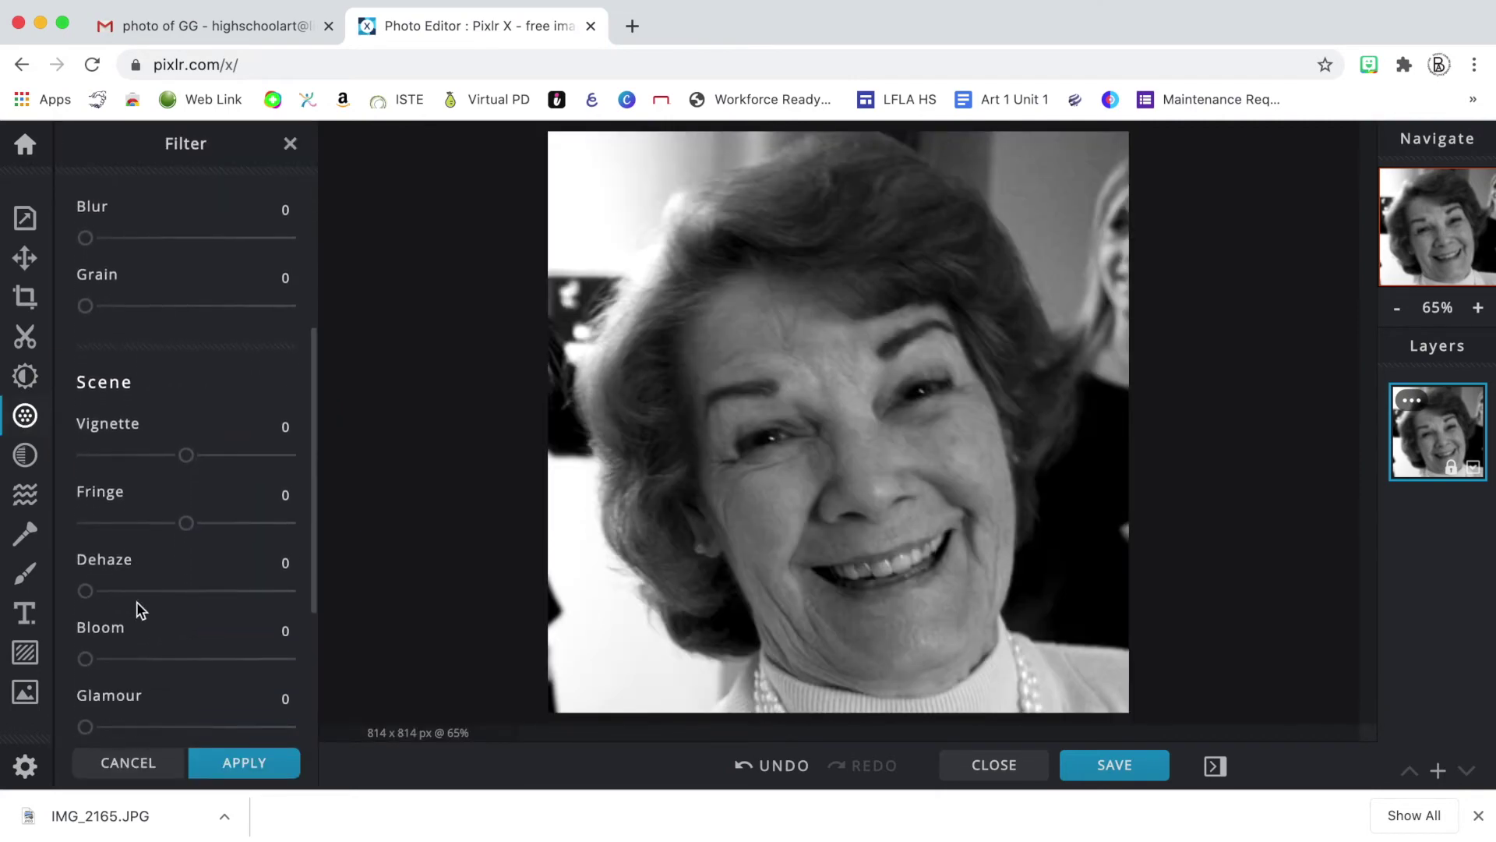
scroll(137, 602, down, 1)
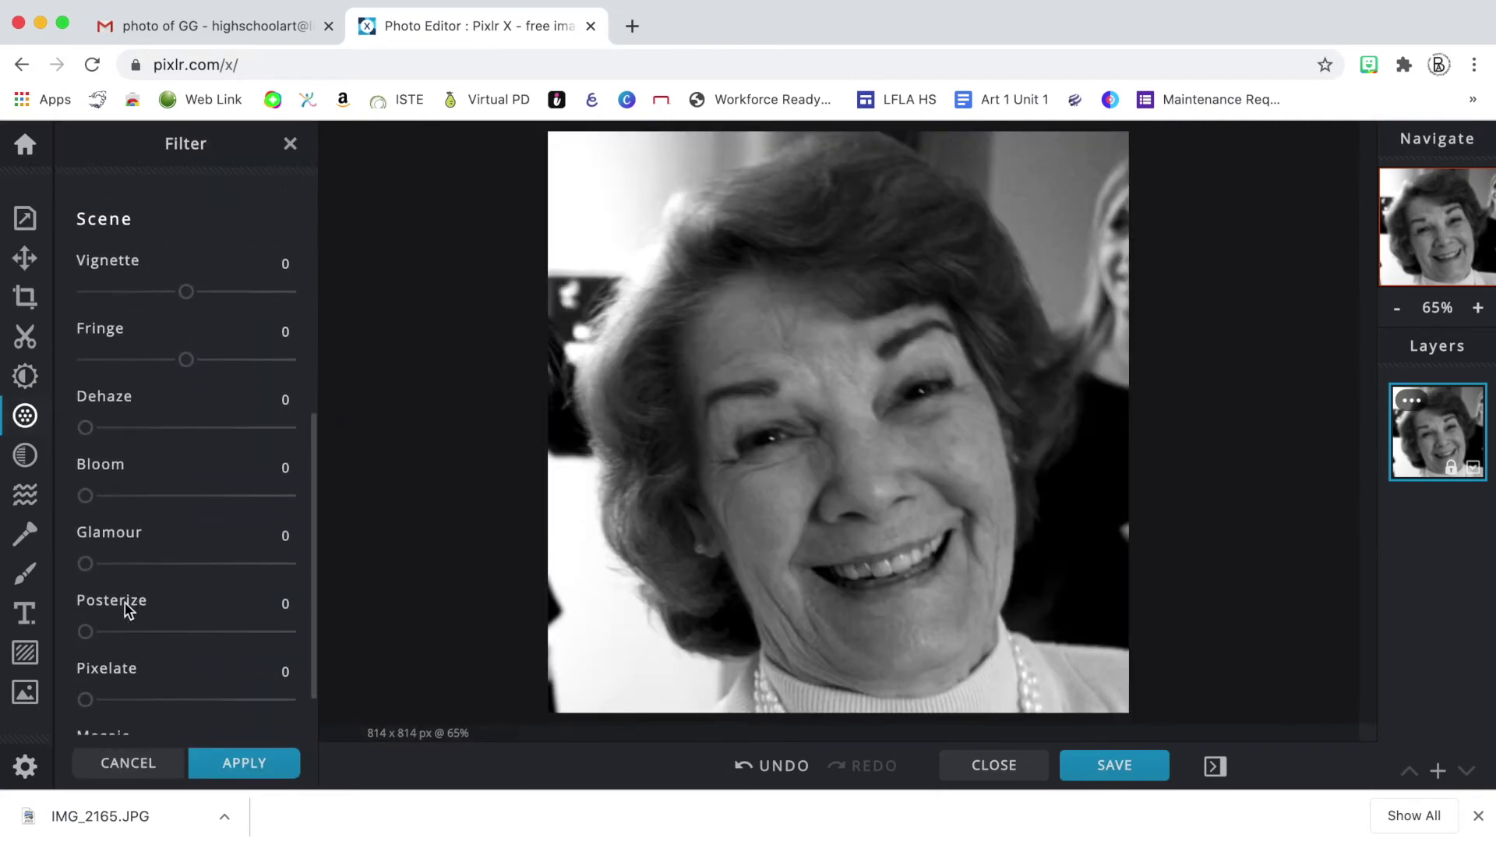
click(88, 638)
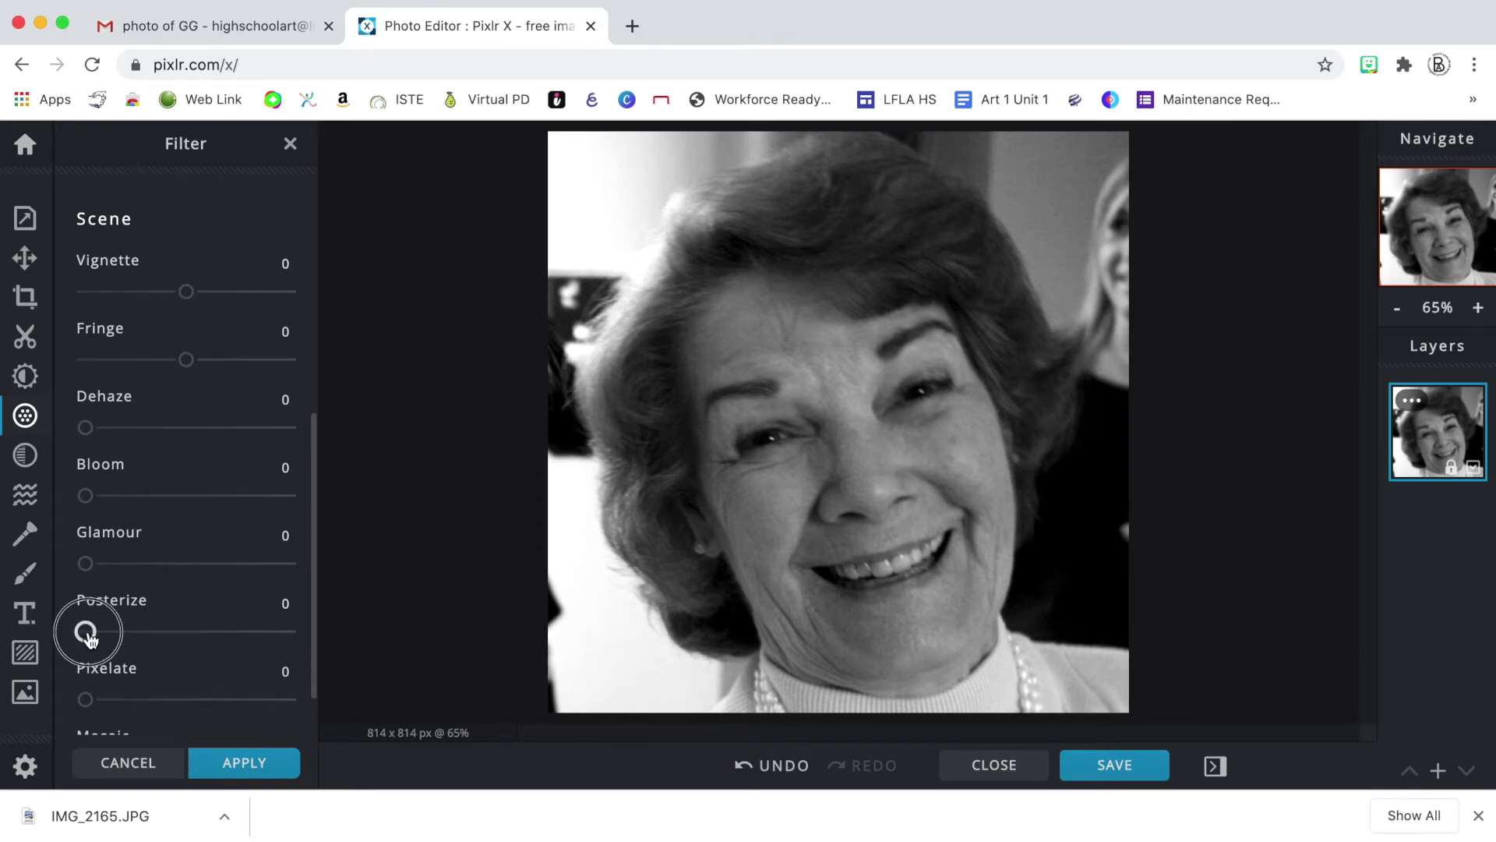
drag(88, 637, 113, 641)
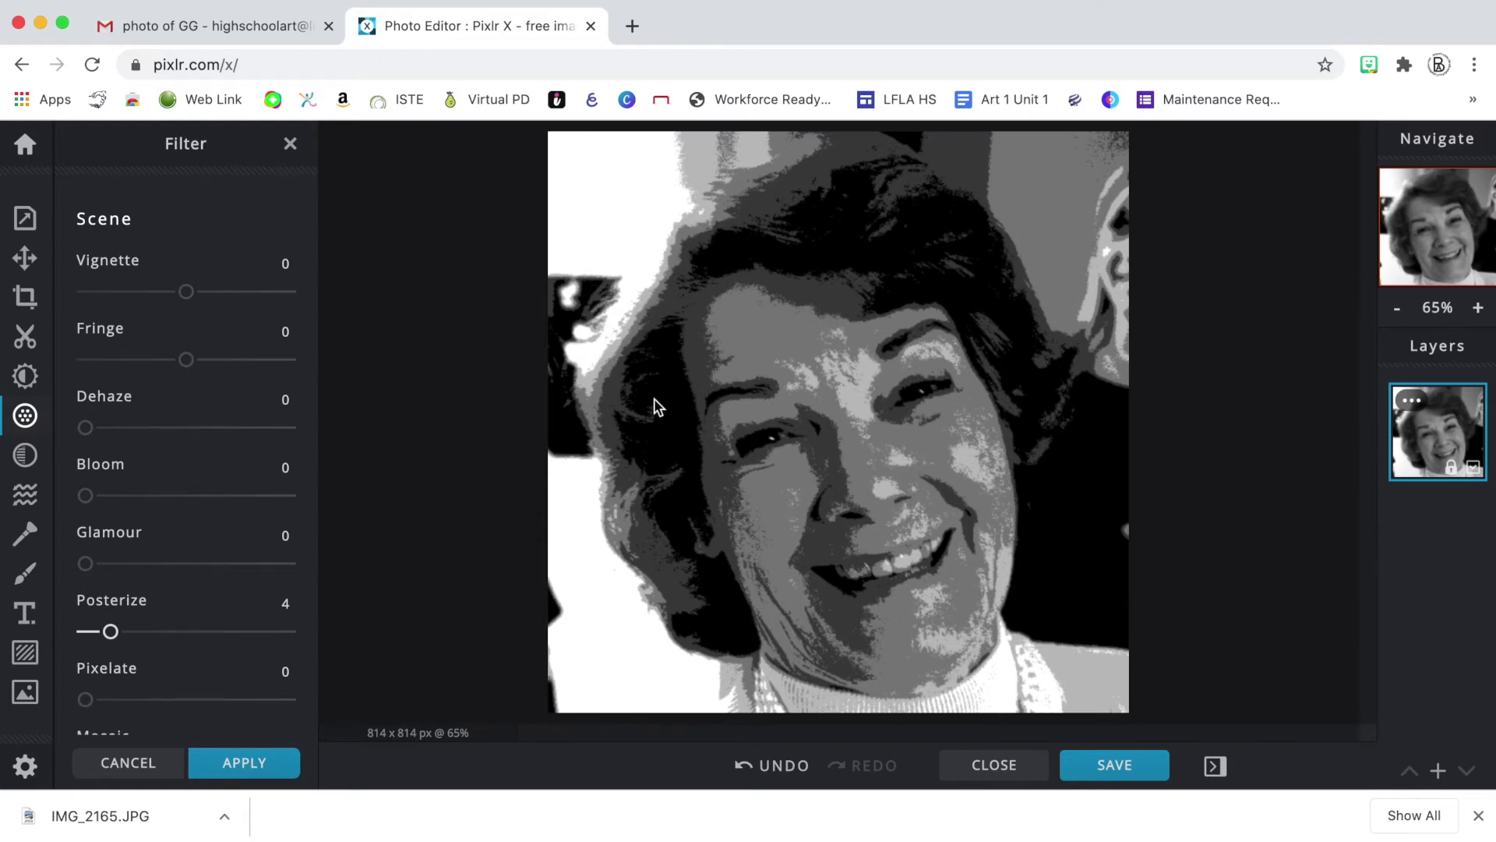
Step: Raise Posterize to 5 tone levels and apply the filter
mouse_move(198, 617)
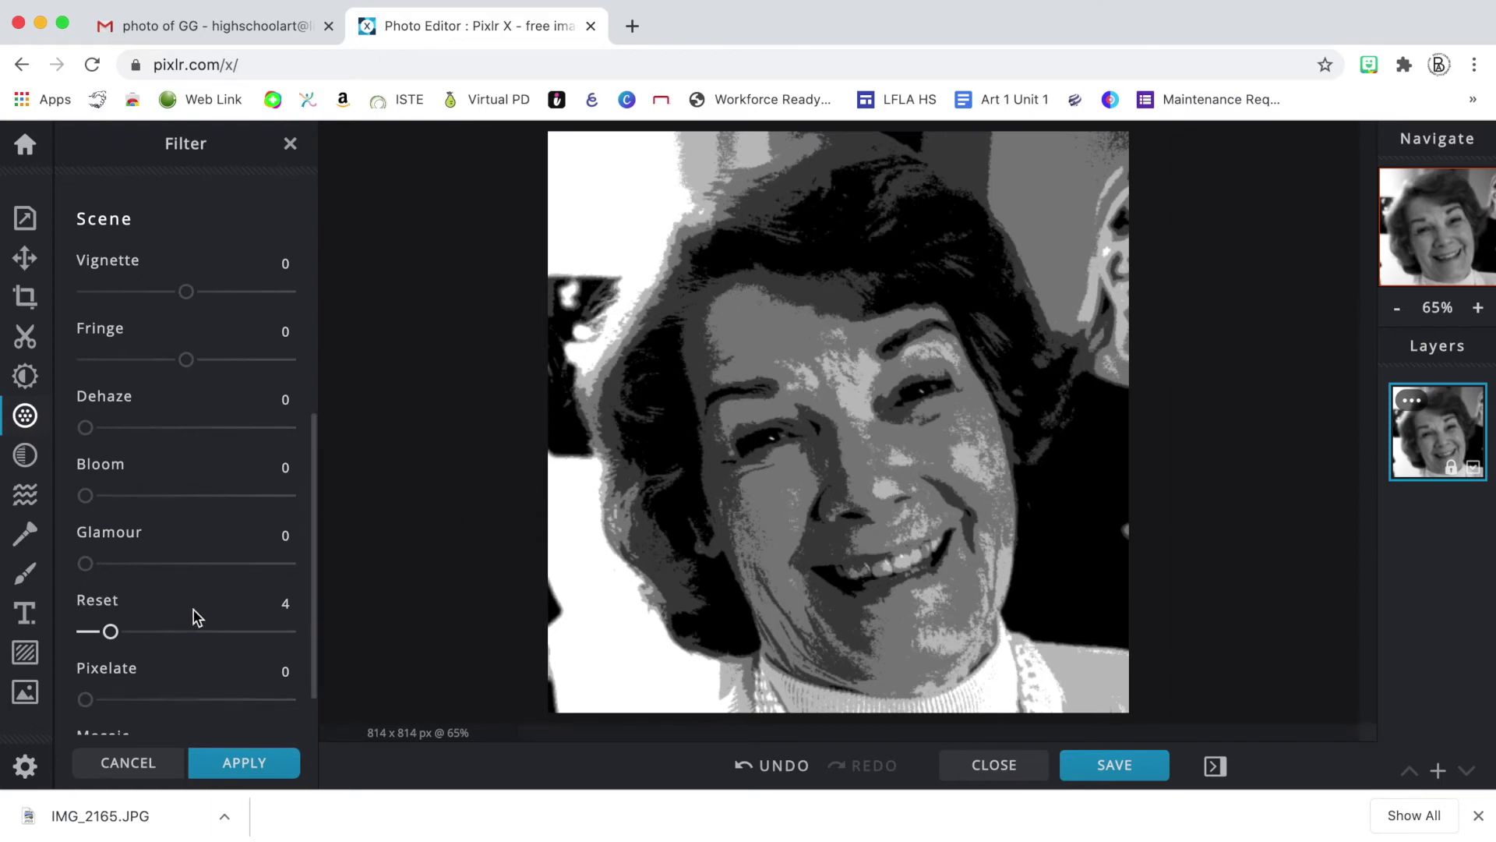
click(114, 635)
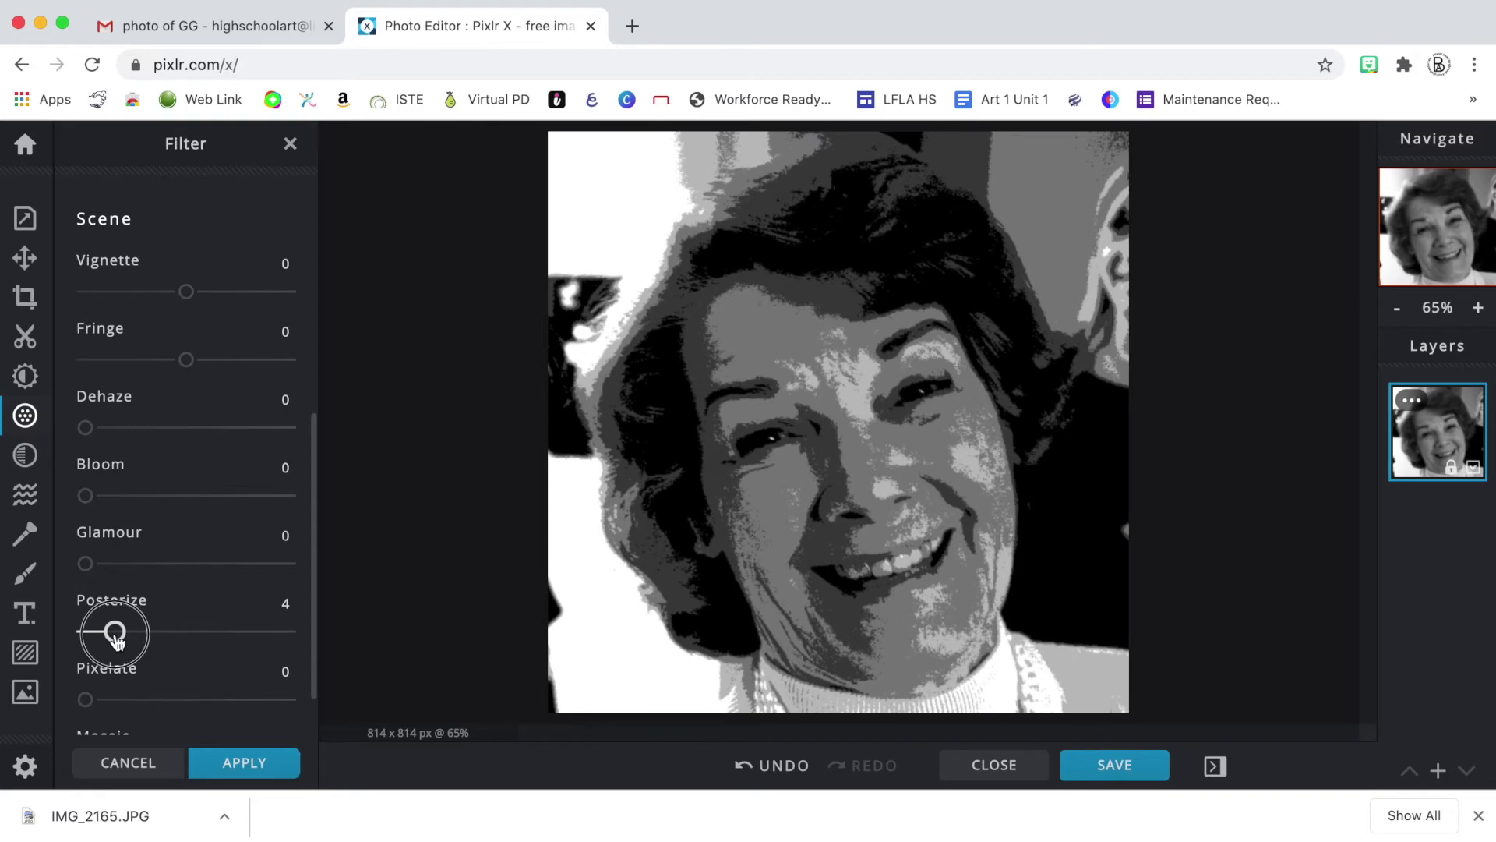
drag(115, 639, 118, 635)
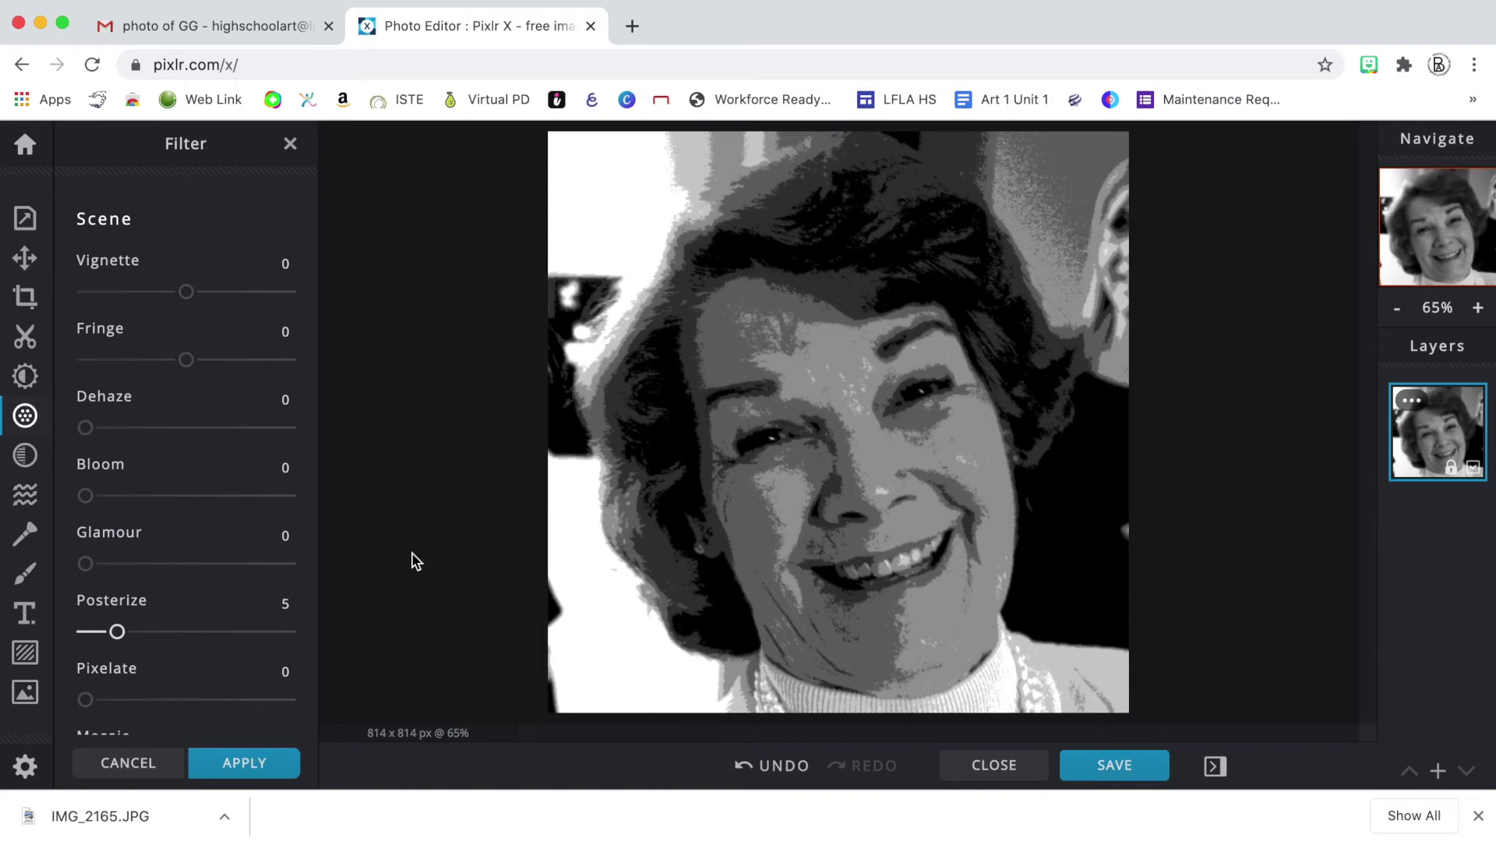
click(272, 762)
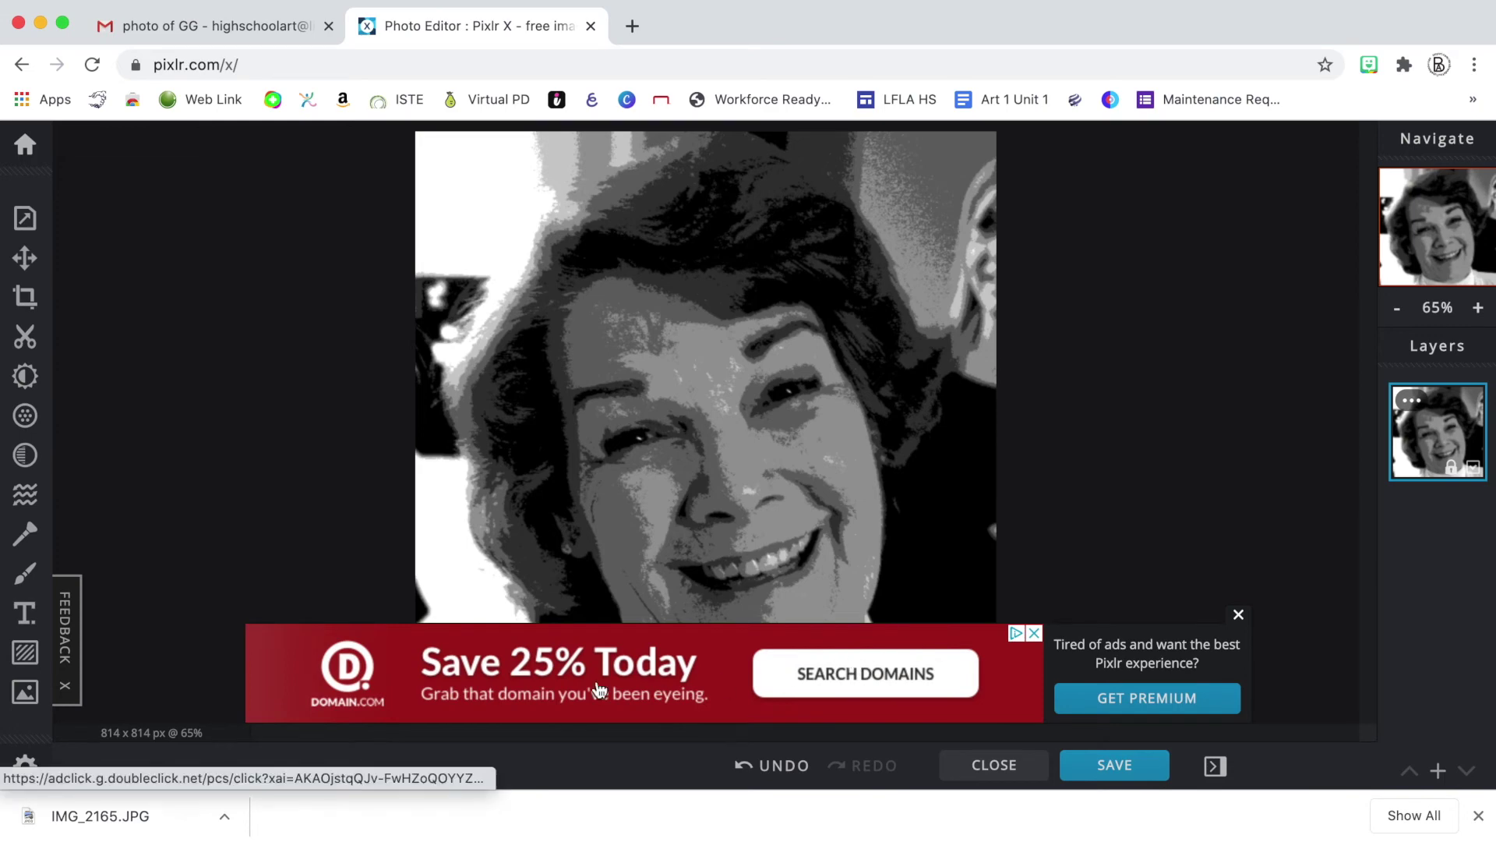
Step: Close the ad banner below the canvas and bring up the Save image dialog
click(1239, 616)
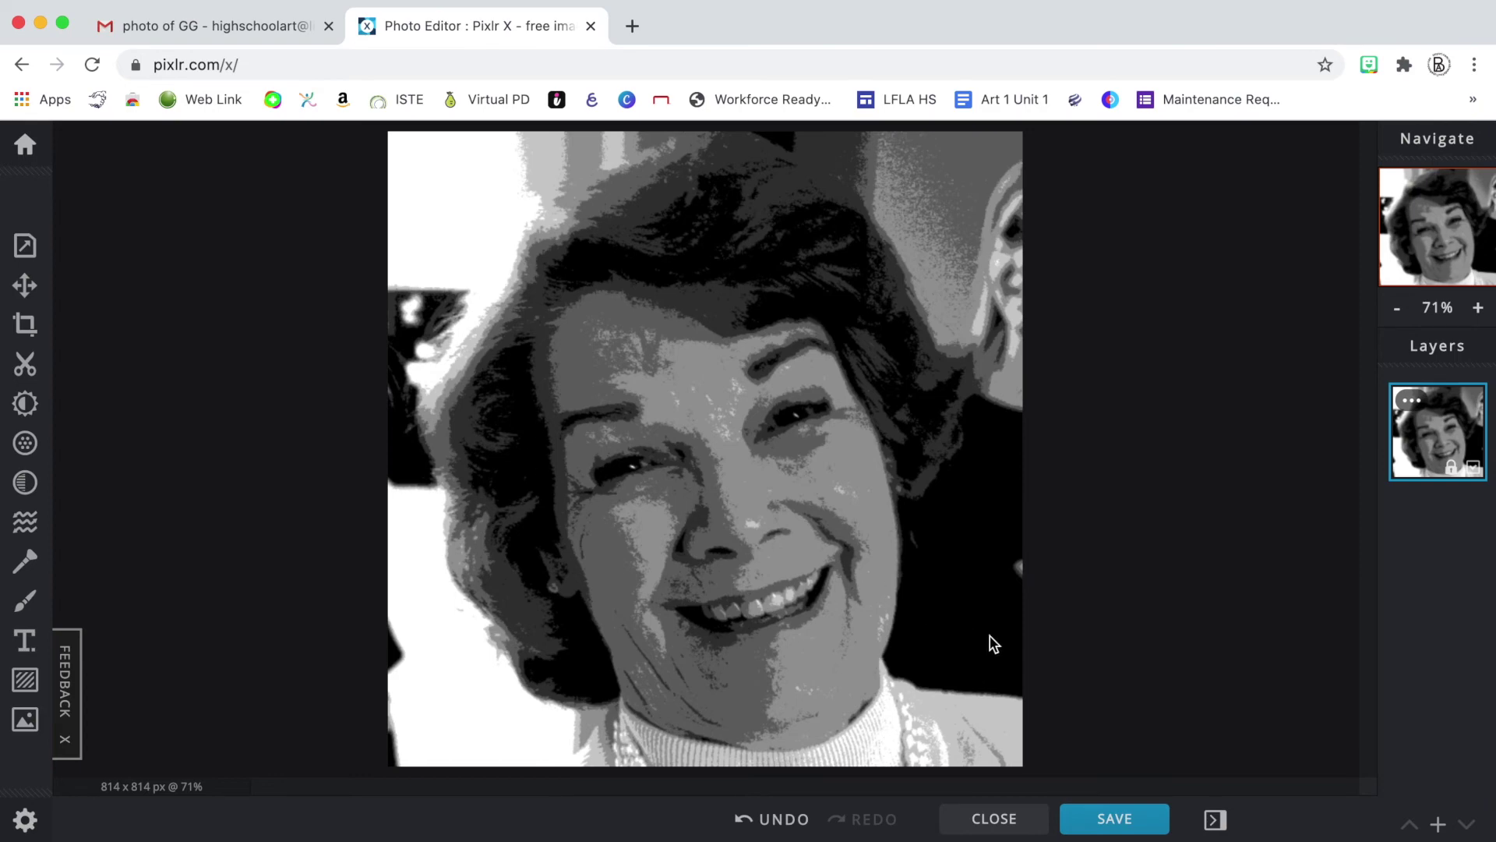
click(1115, 821)
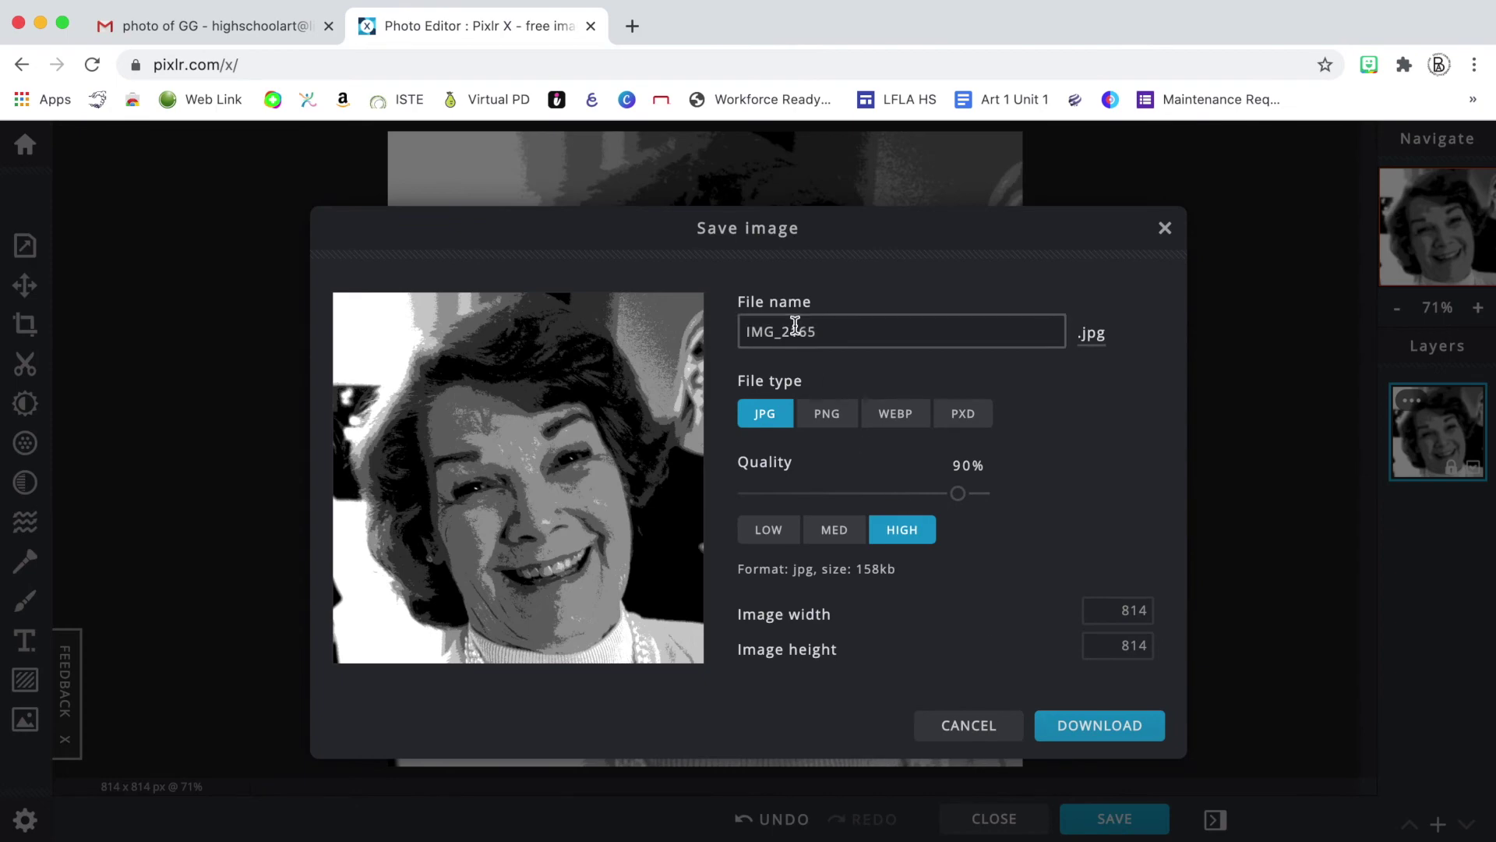
Step: Download the portrait as GG.jpg at 100% quality, then go back to the Gmail tab
drag(824, 333, 722, 330)
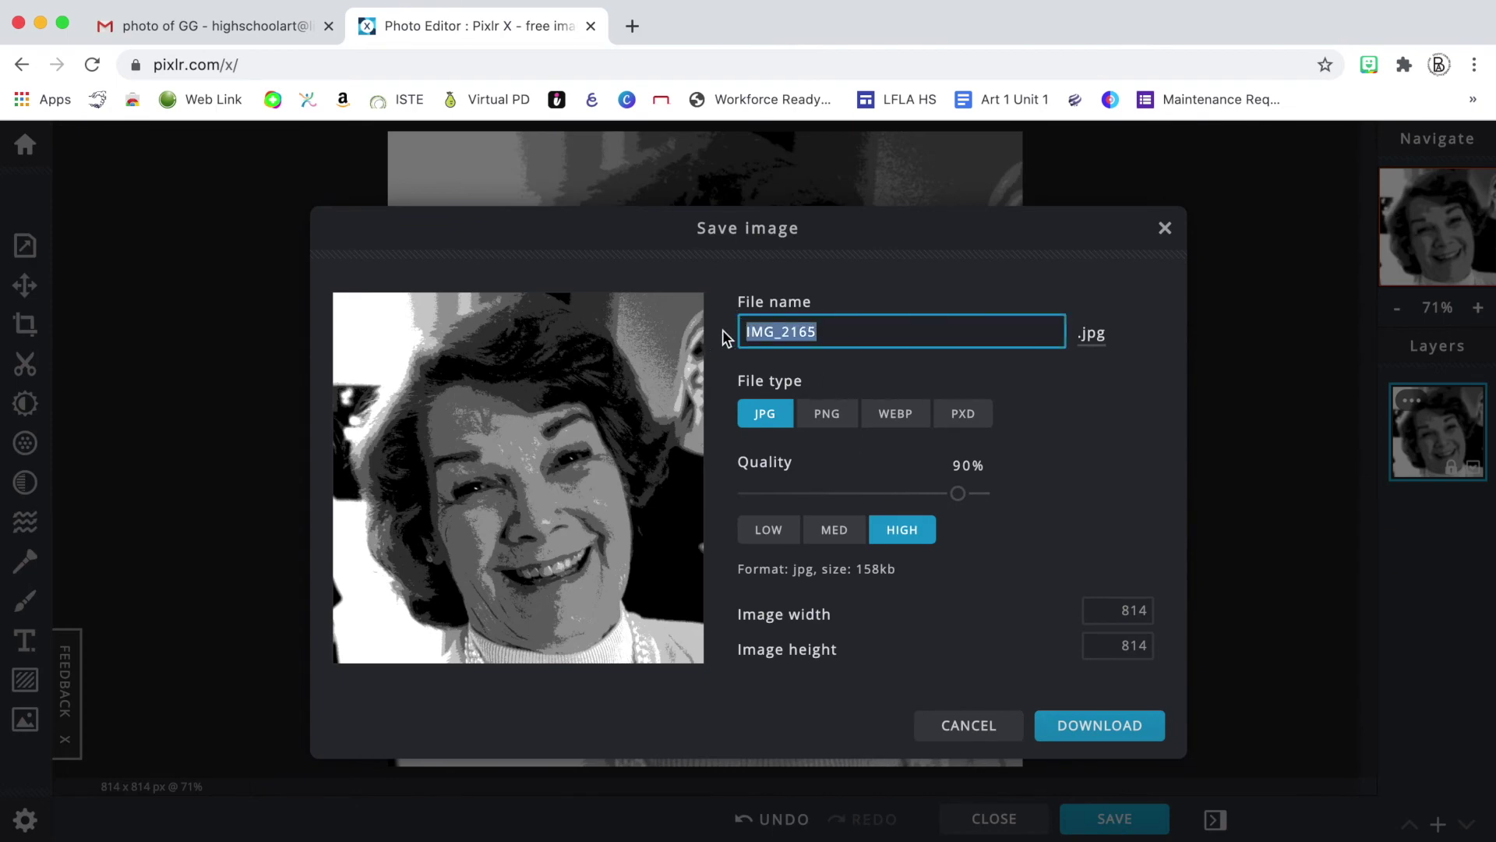
text(GG)
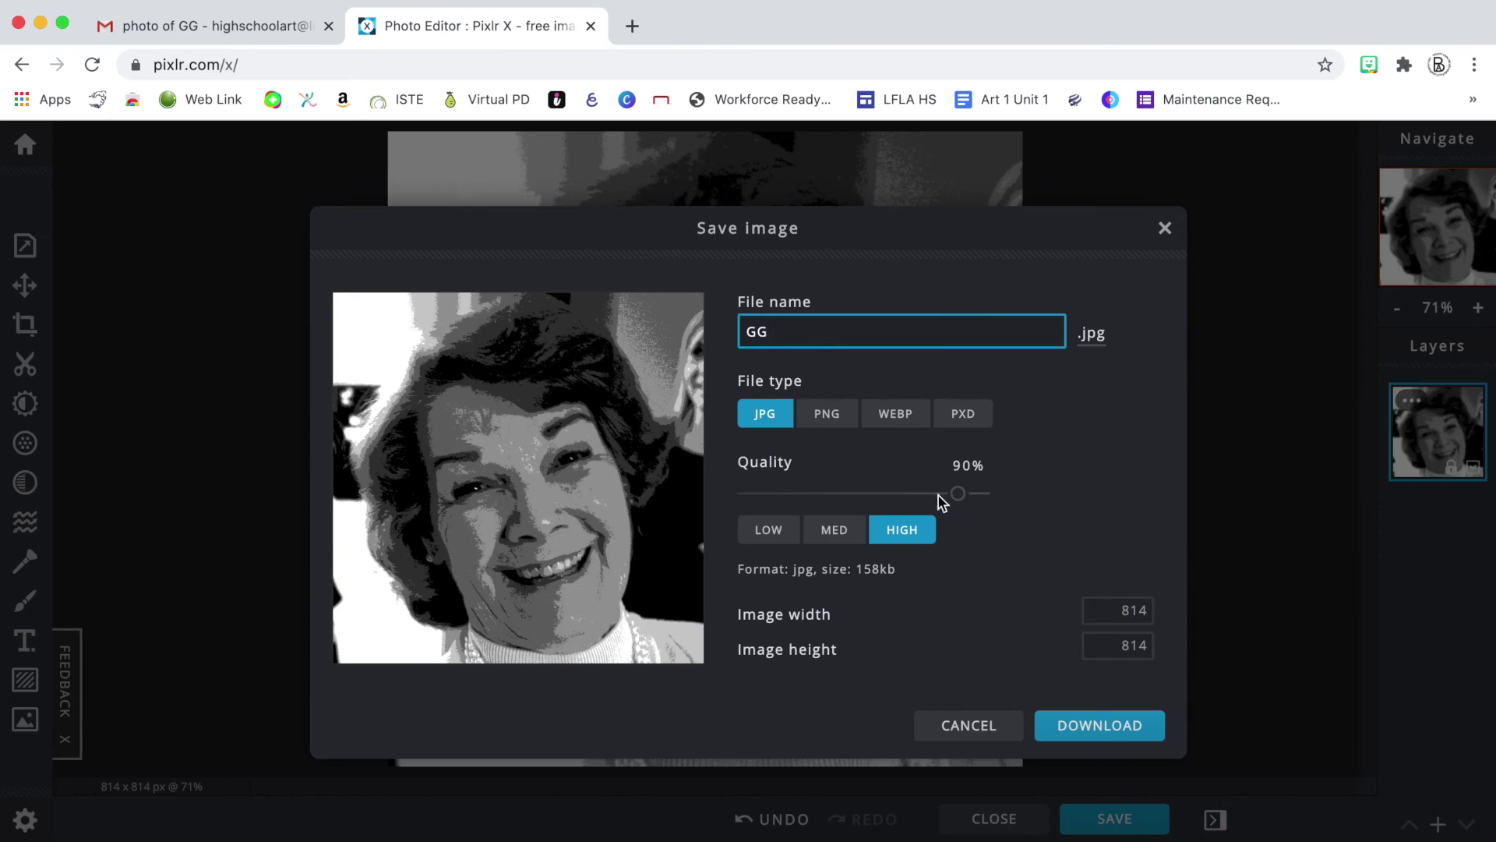
drag(958, 496, 992, 494)
click(1089, 728)
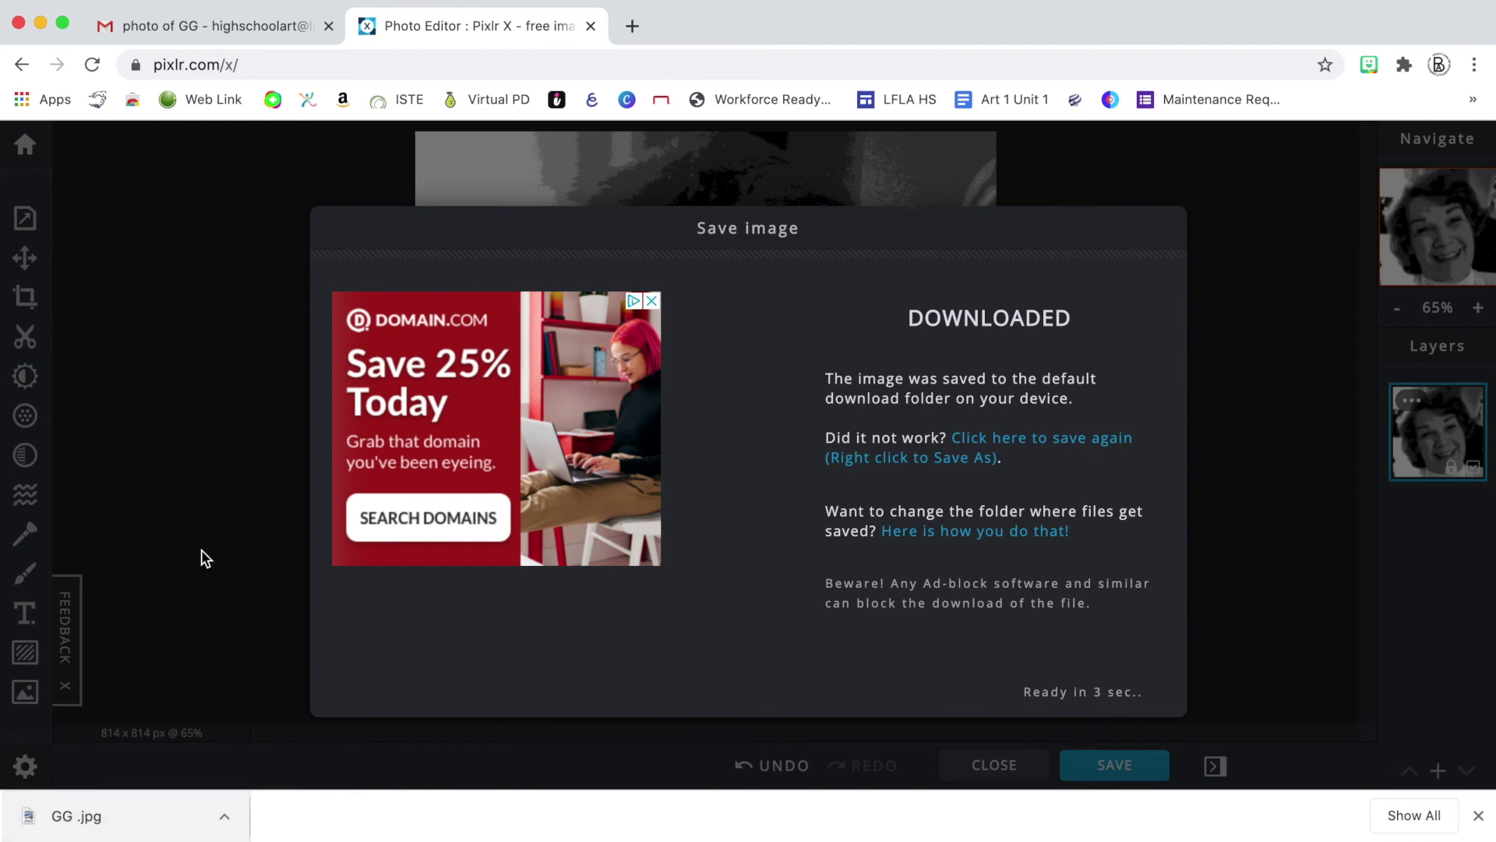
click(137, 28)
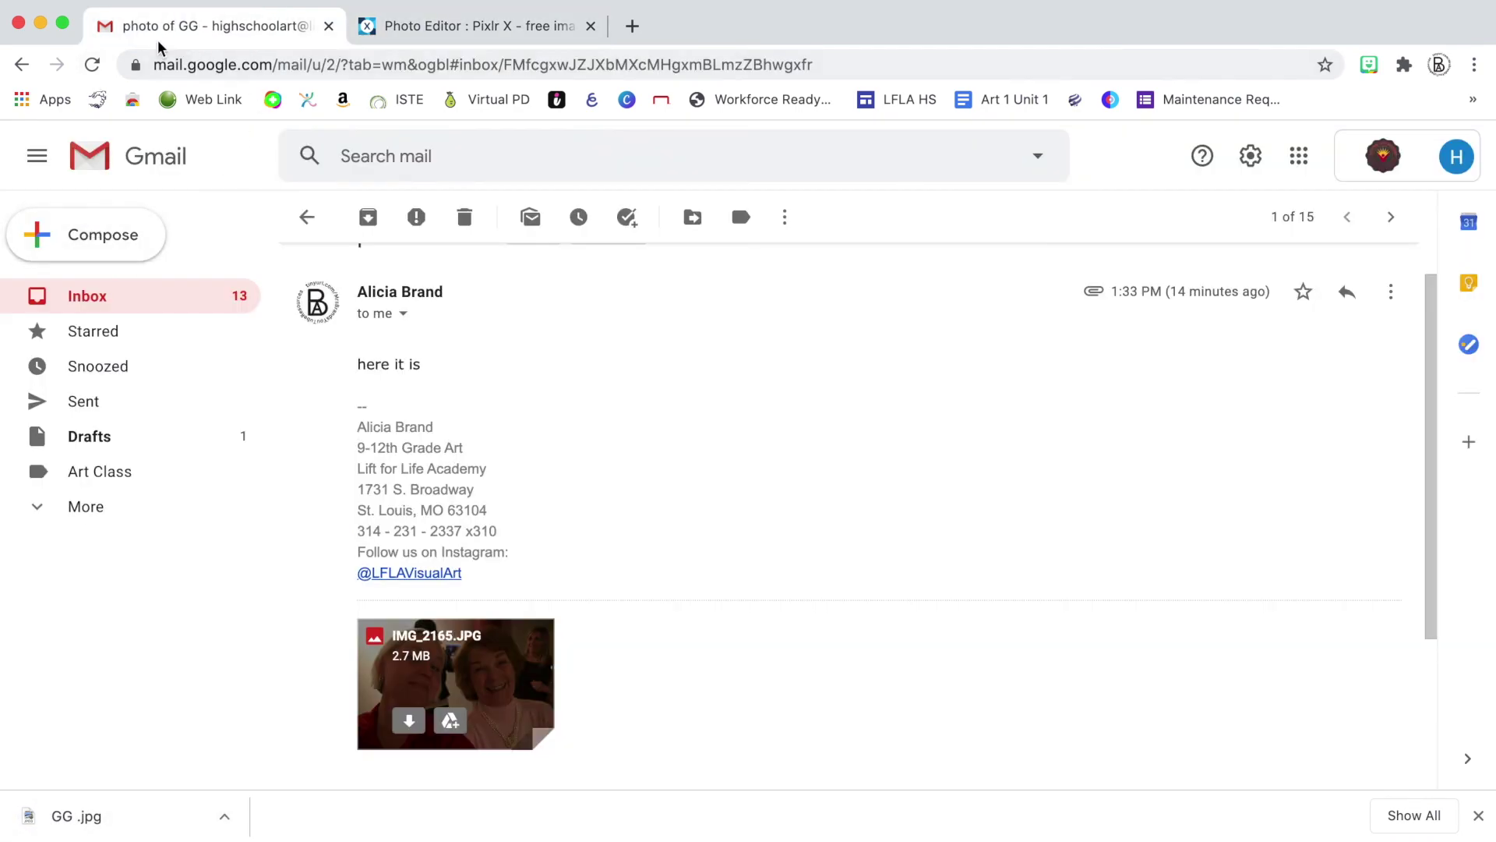
Step: Compose an email to the teacher with subject 'Please Print My Image' and body 'Here is my image.'
click(84, 238)
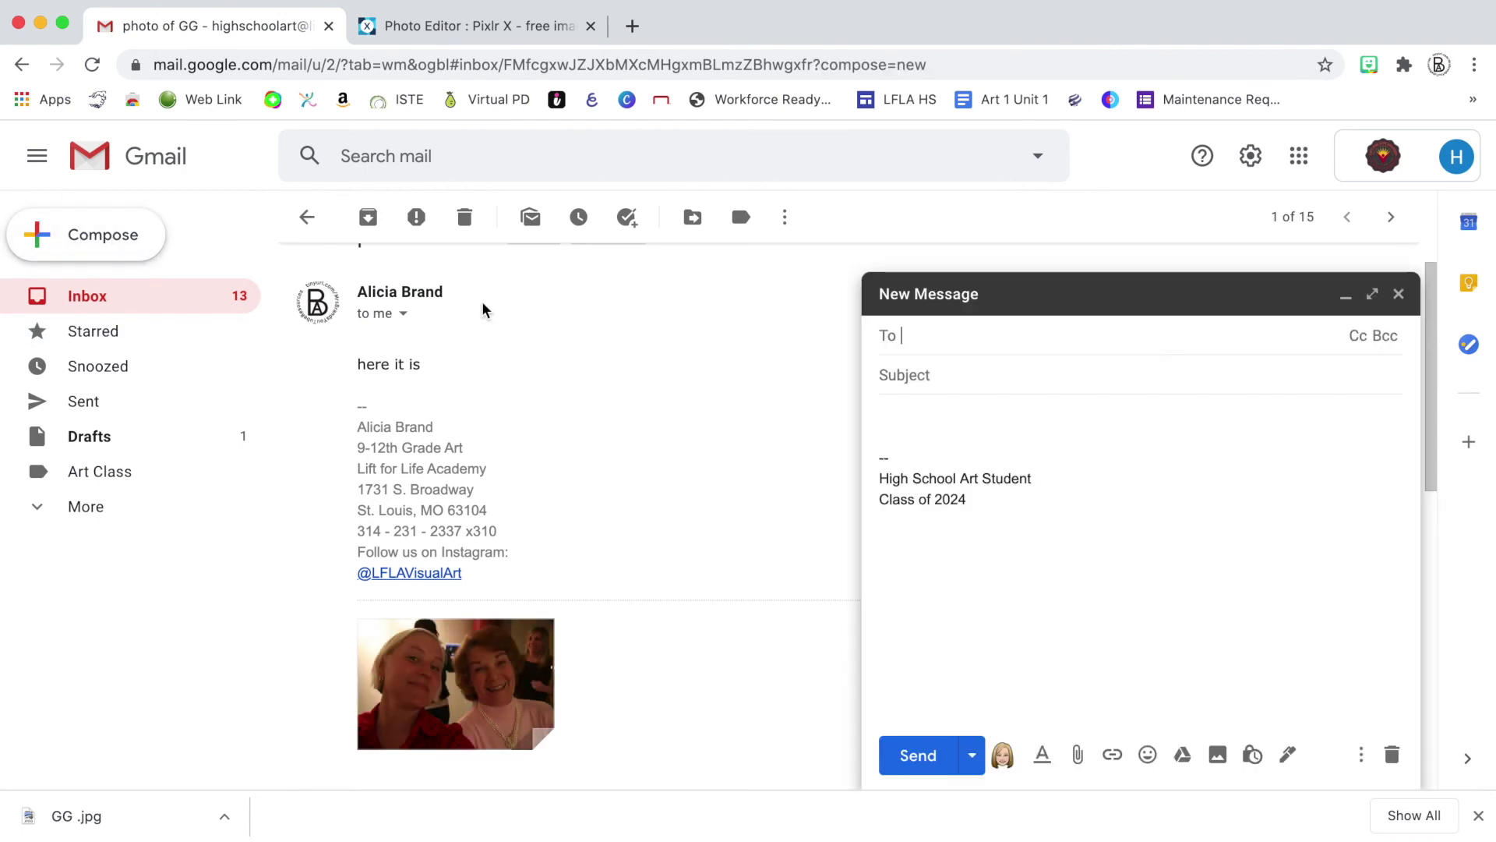
text(abr)
click(1073, 404)
click(1029, 375)
text(P)
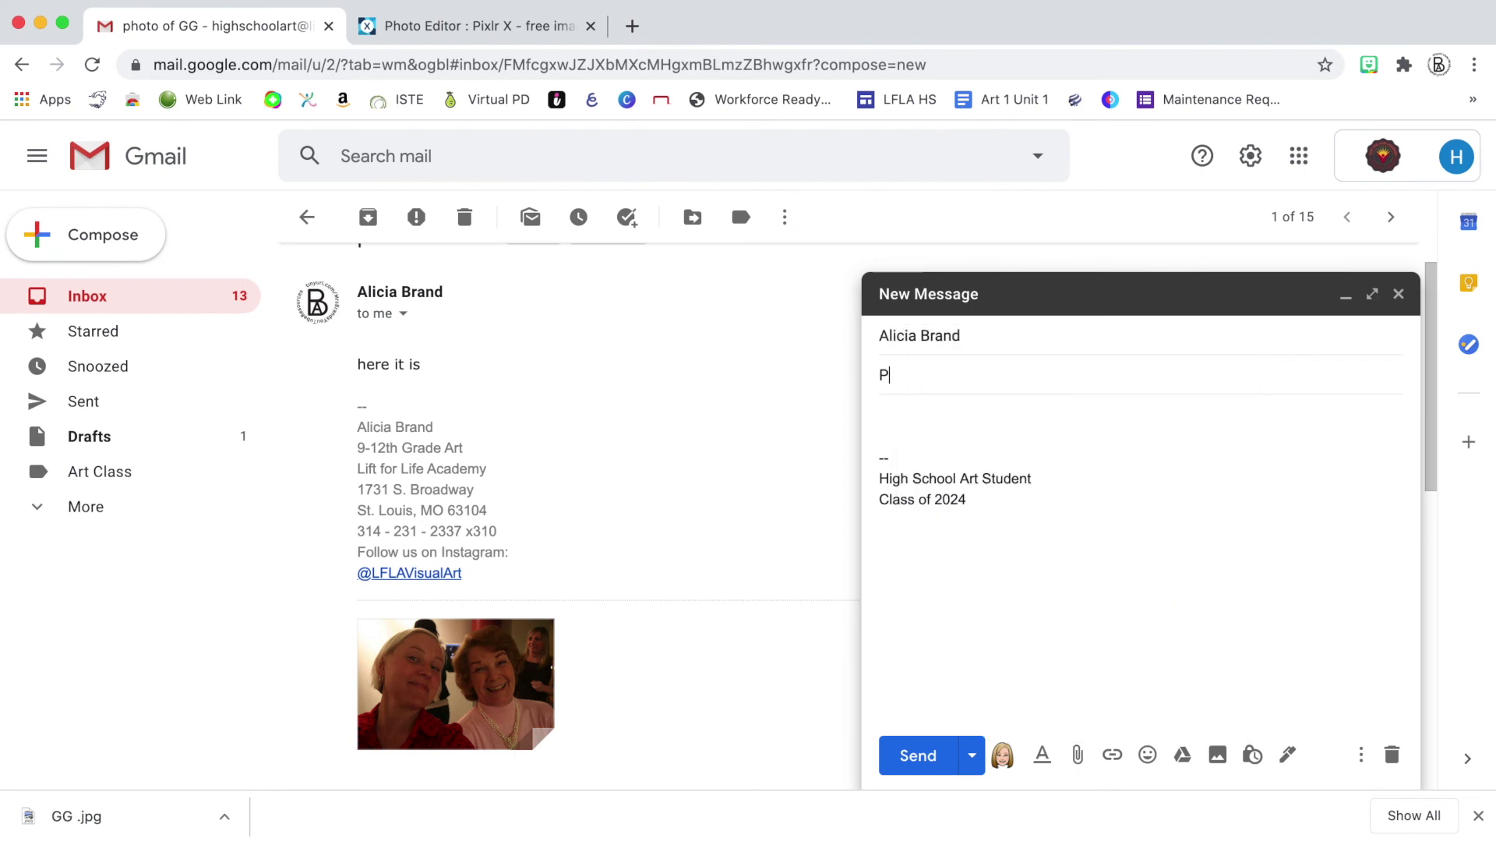
text(lease Print My Image)
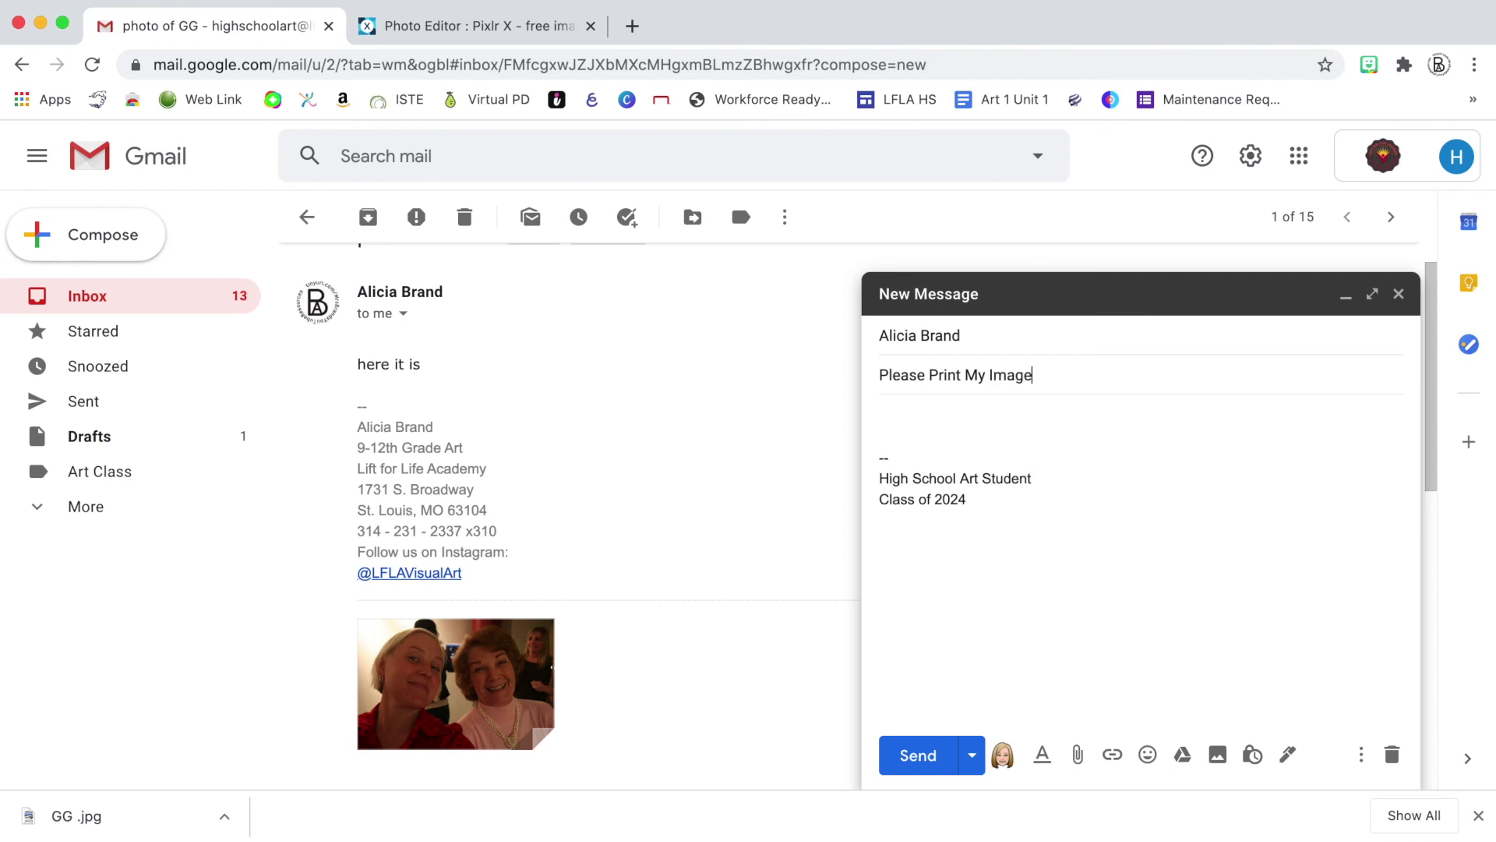
click(1027, 416)
text(Here is my image.)
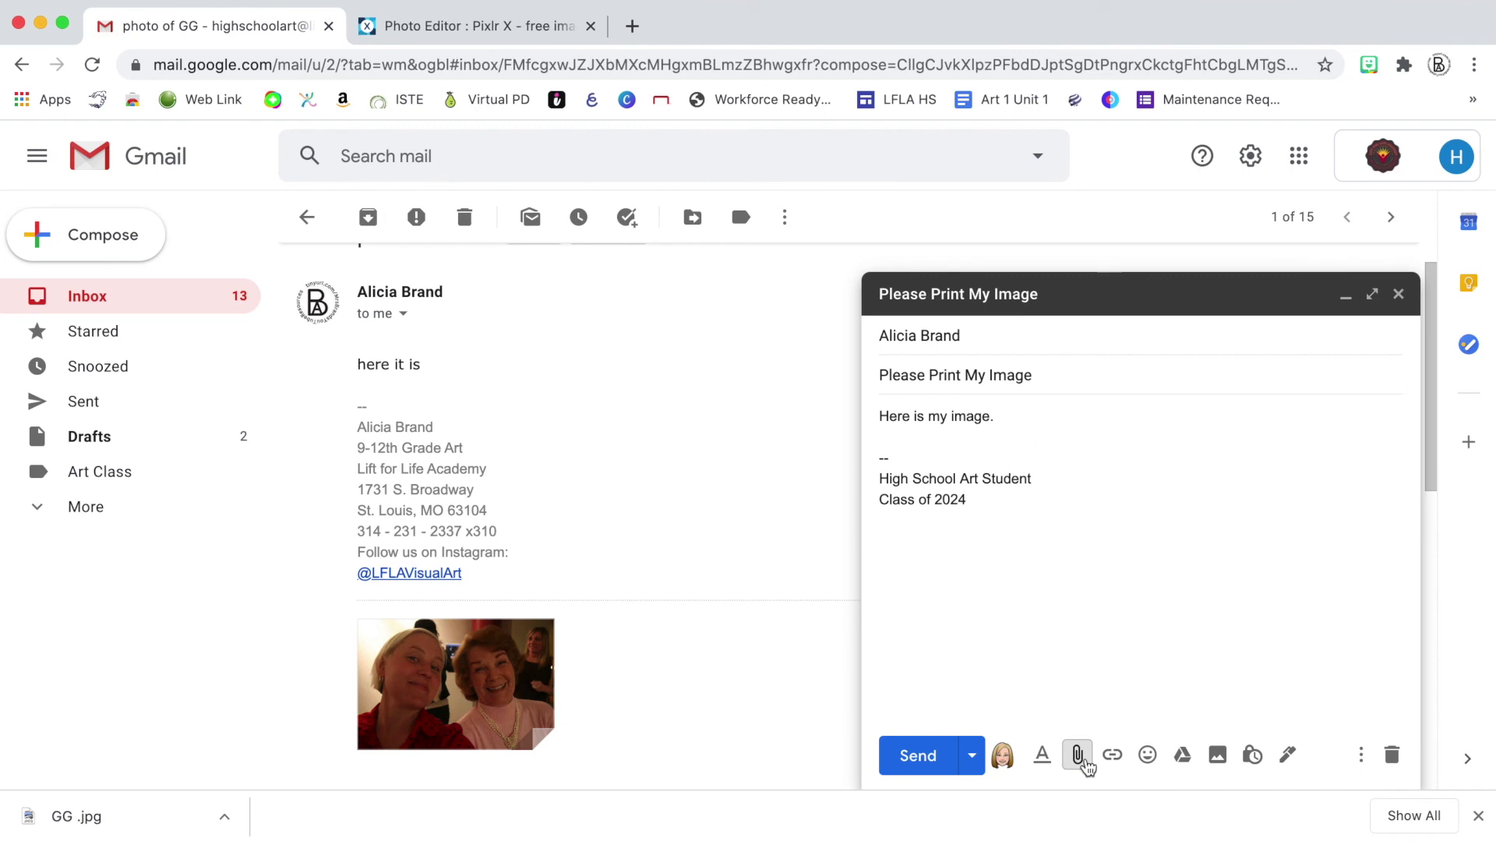
Step: Attach GG.jpg from Downloads, send the email, and return to the Pixlr X tab
click(1078, 756)
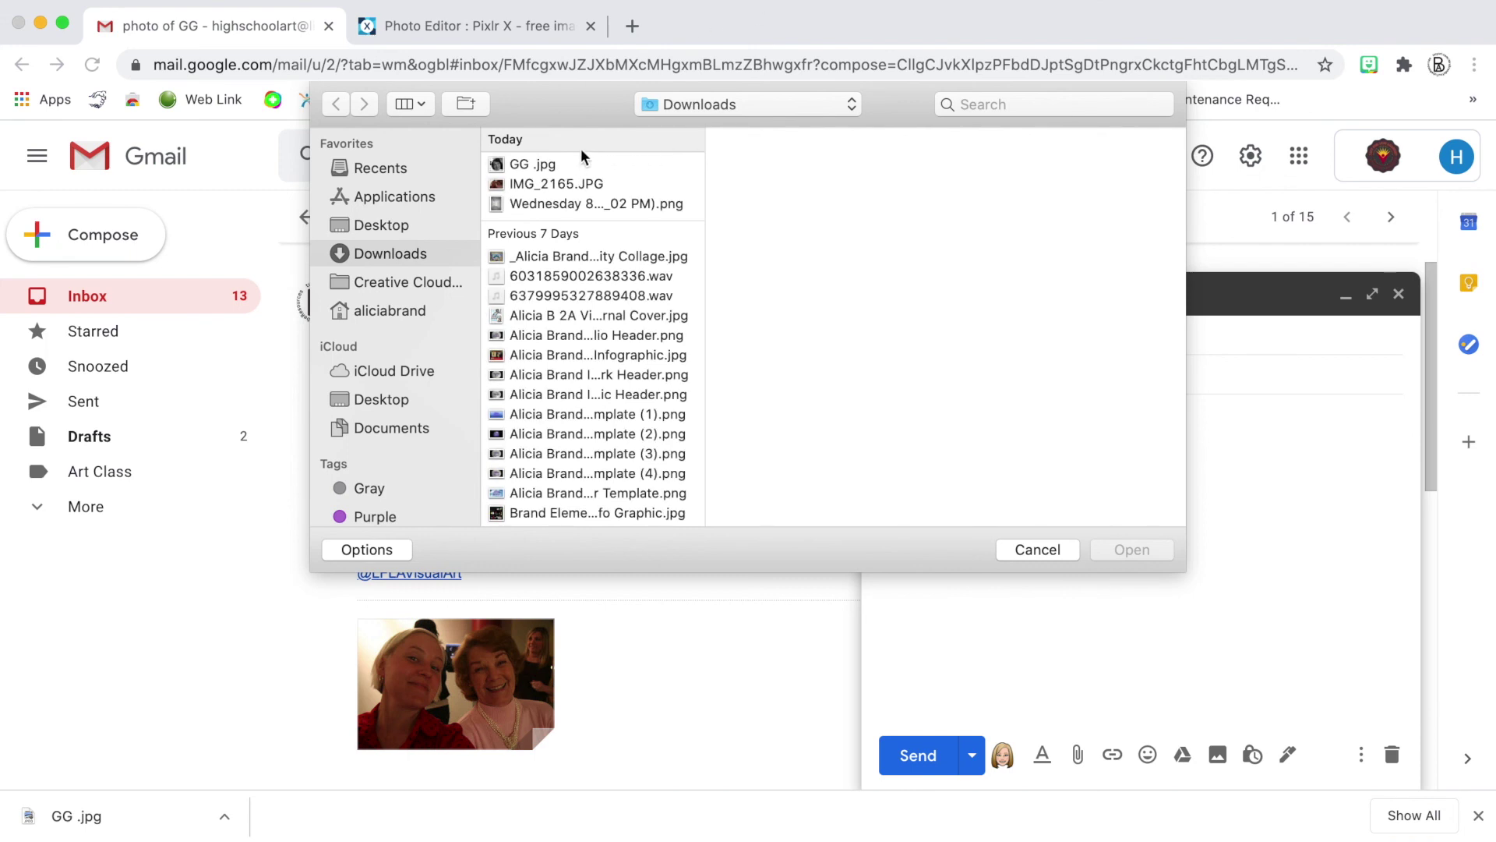
click(518, 164)
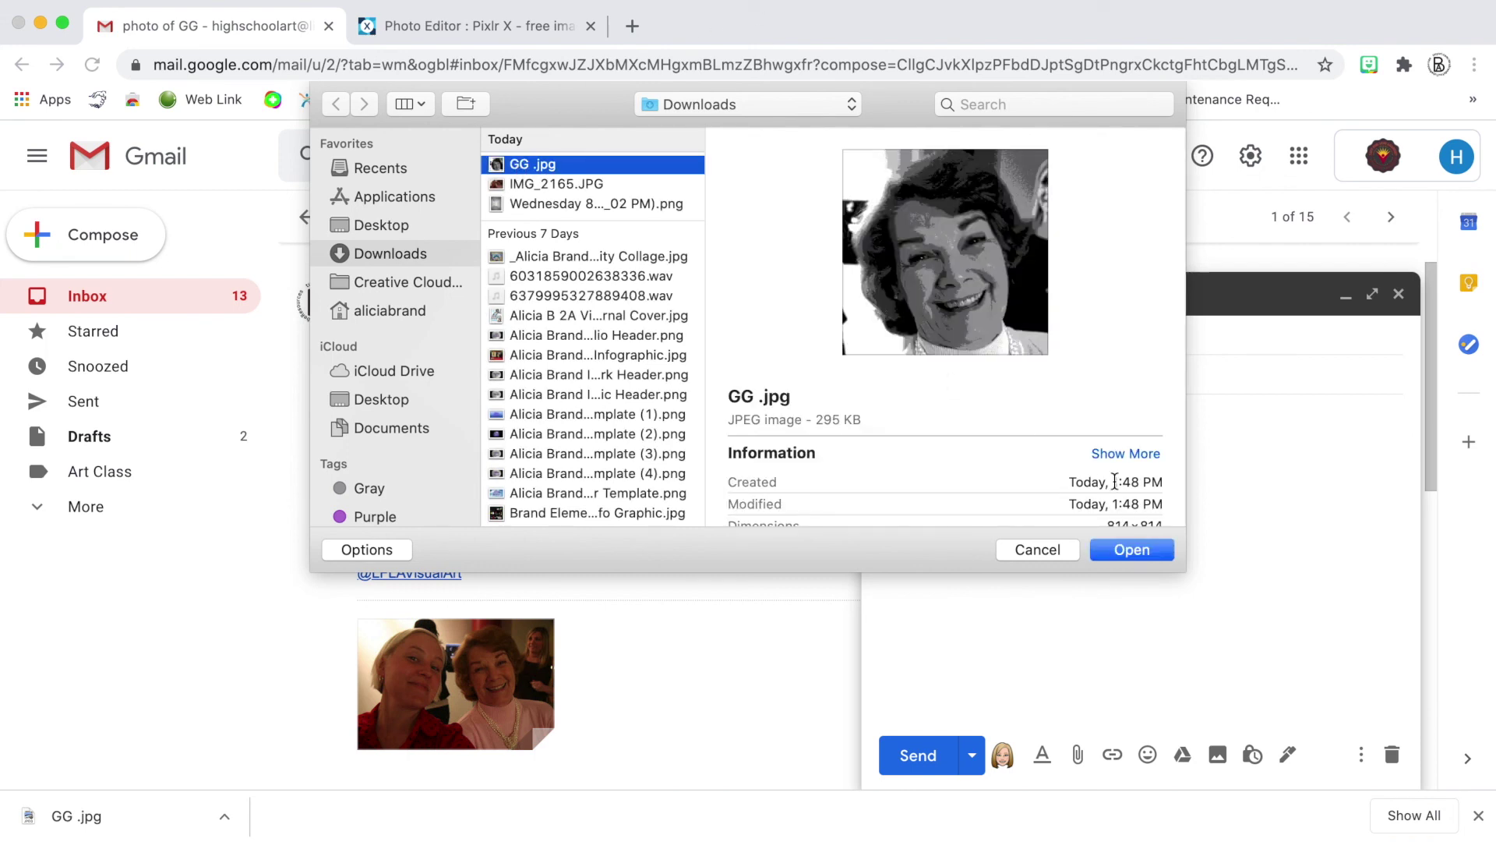
click(1132, 548)
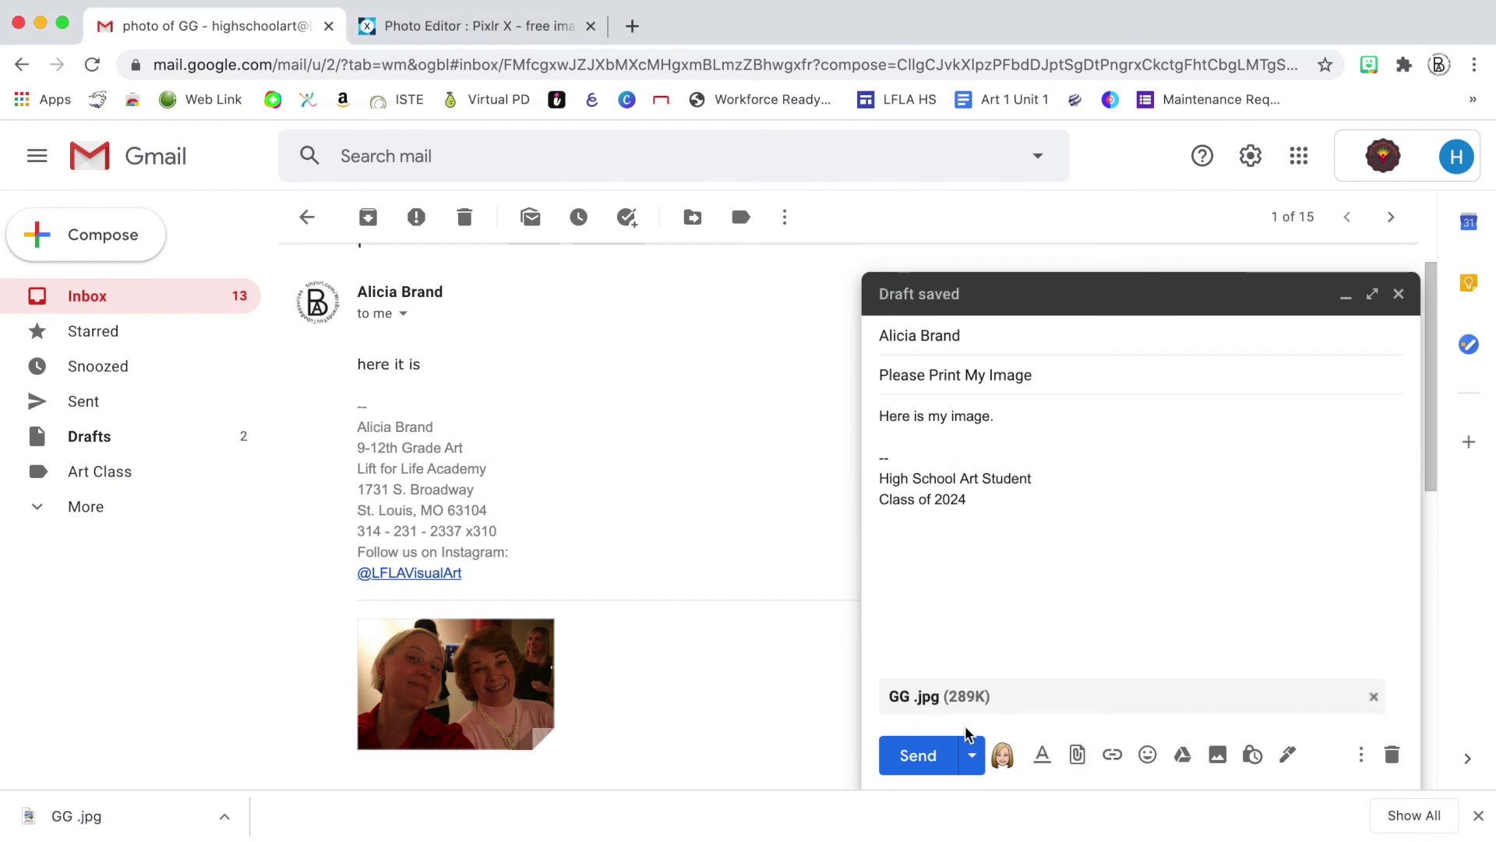
click(916, 757)
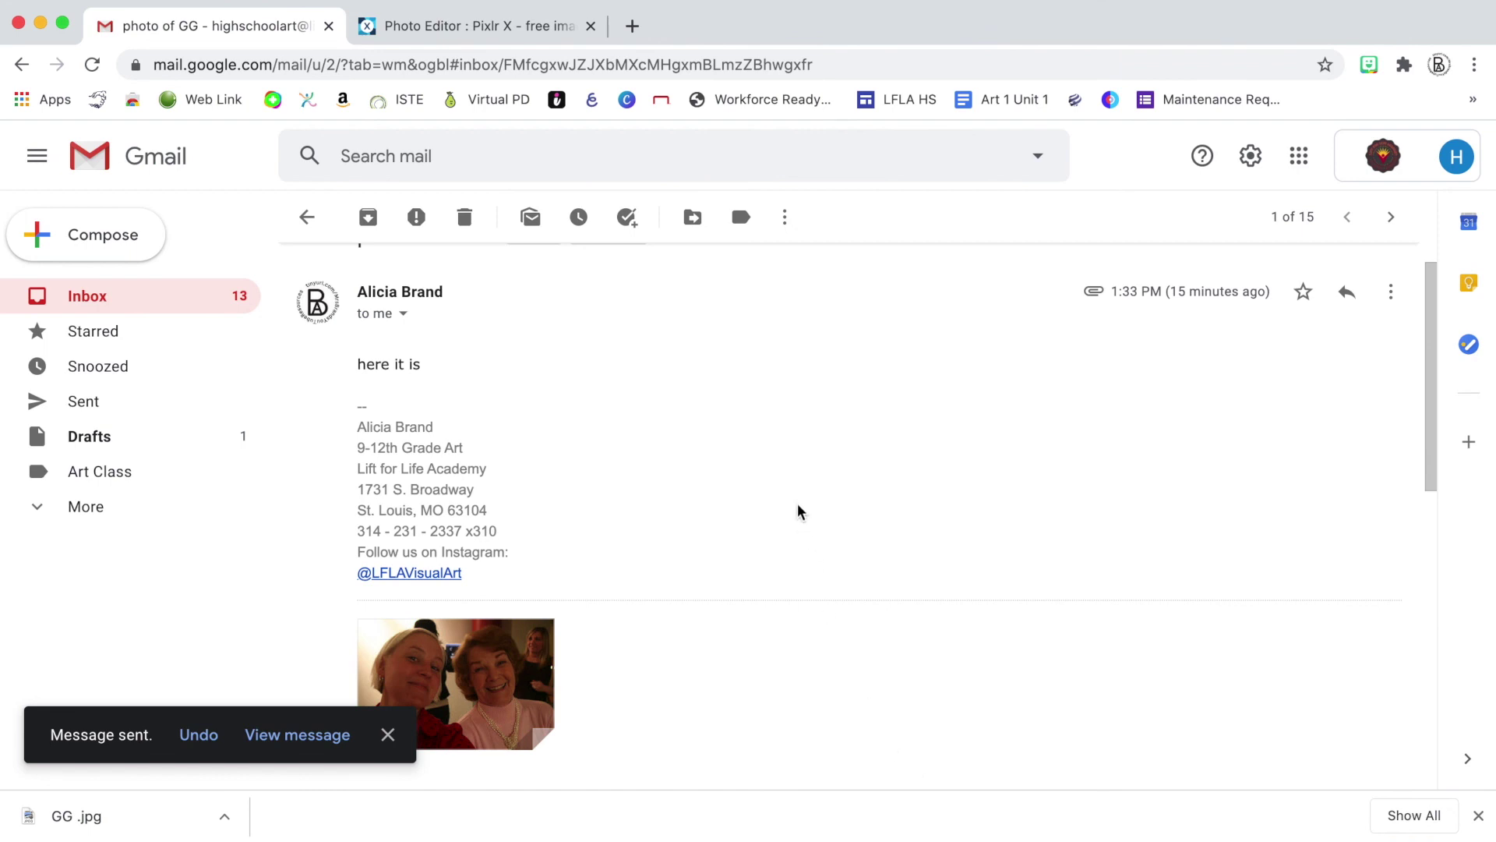
click(444, 24)
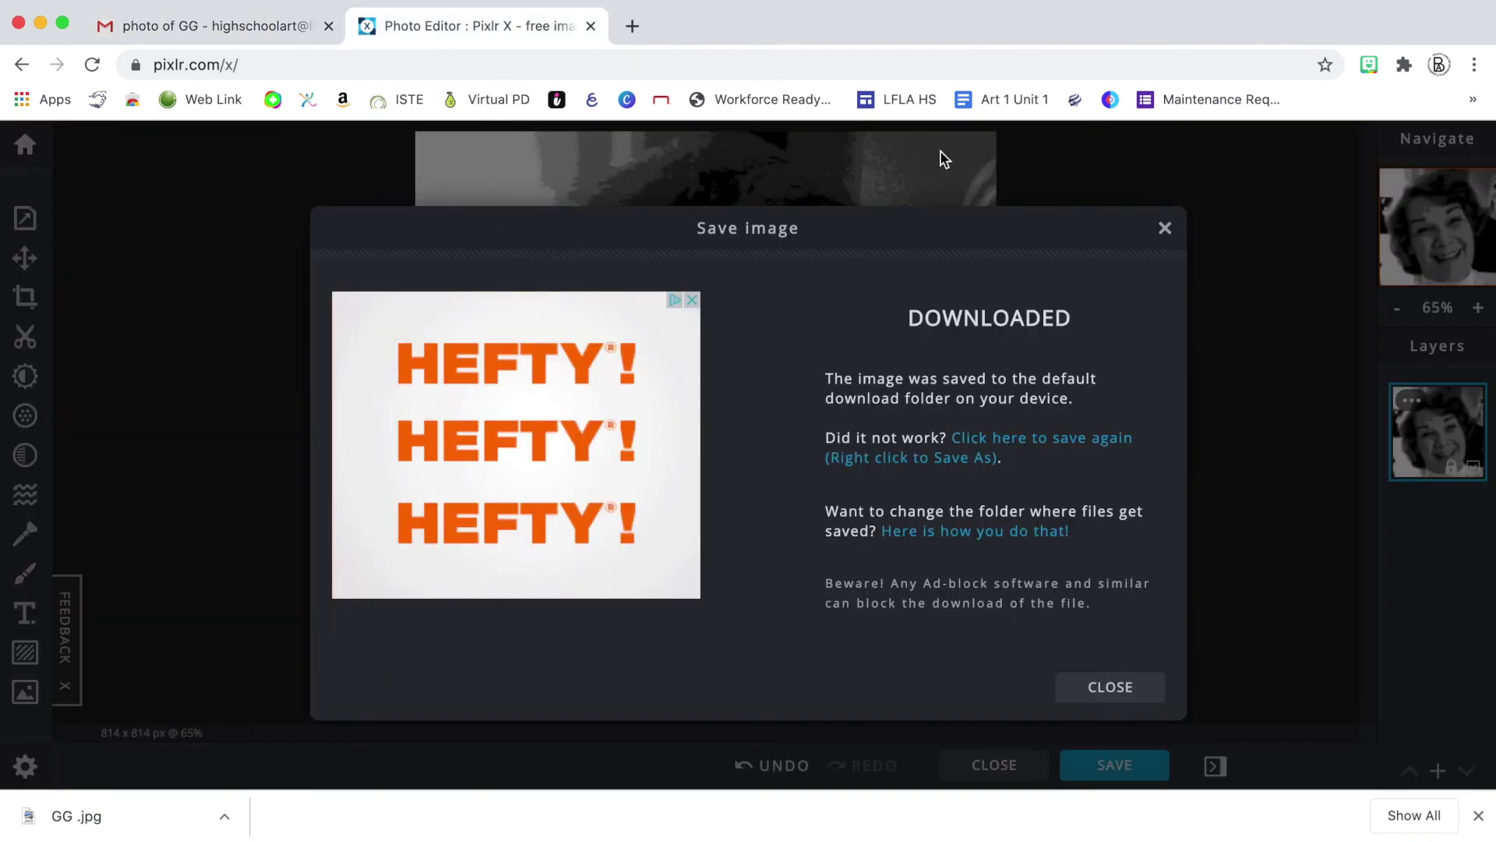
Step: Close the Save image Downloaded confirmation dialog in Pixlr X
click(1165, 228)
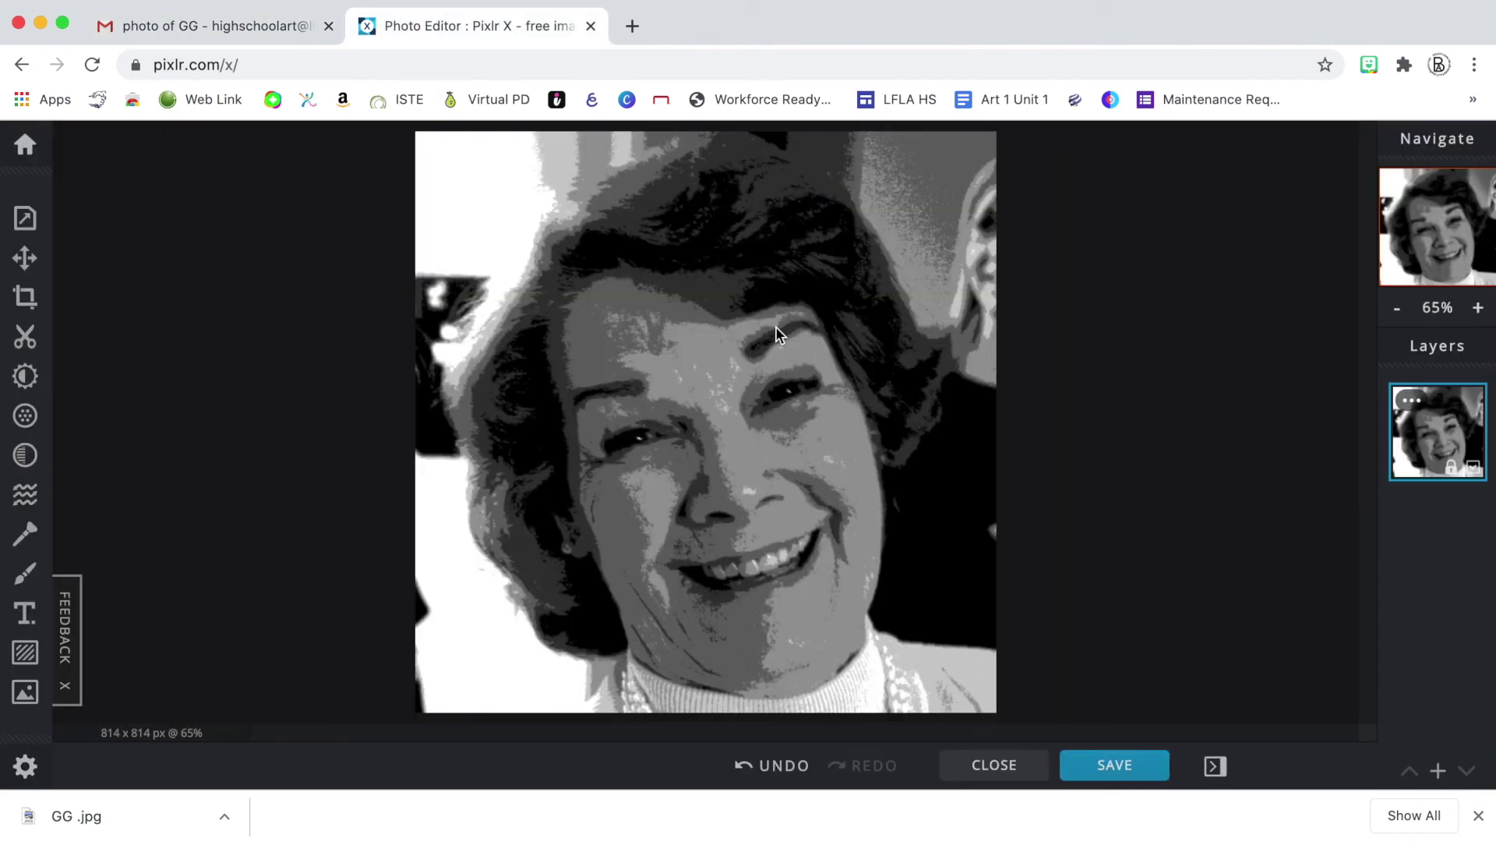